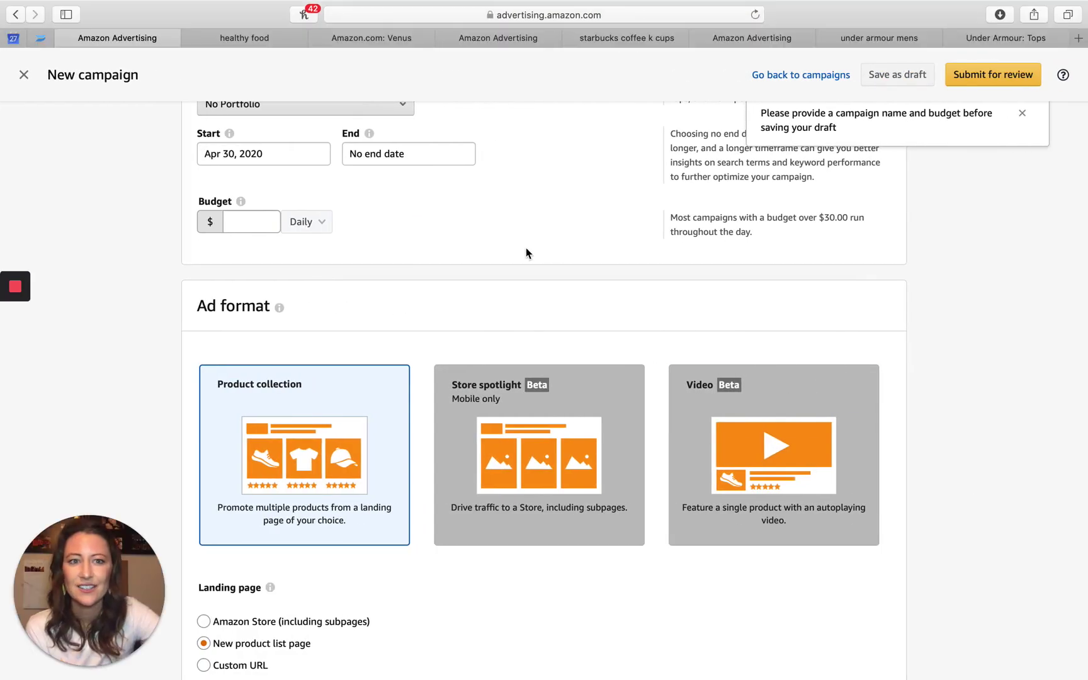
- Select Amazon Store as the landing page, then bring up the 'healthy food' search results
{"action": "scroll", "coordinate": [488, 236], "scroll_direction": "down", "scroll_amount": 3}
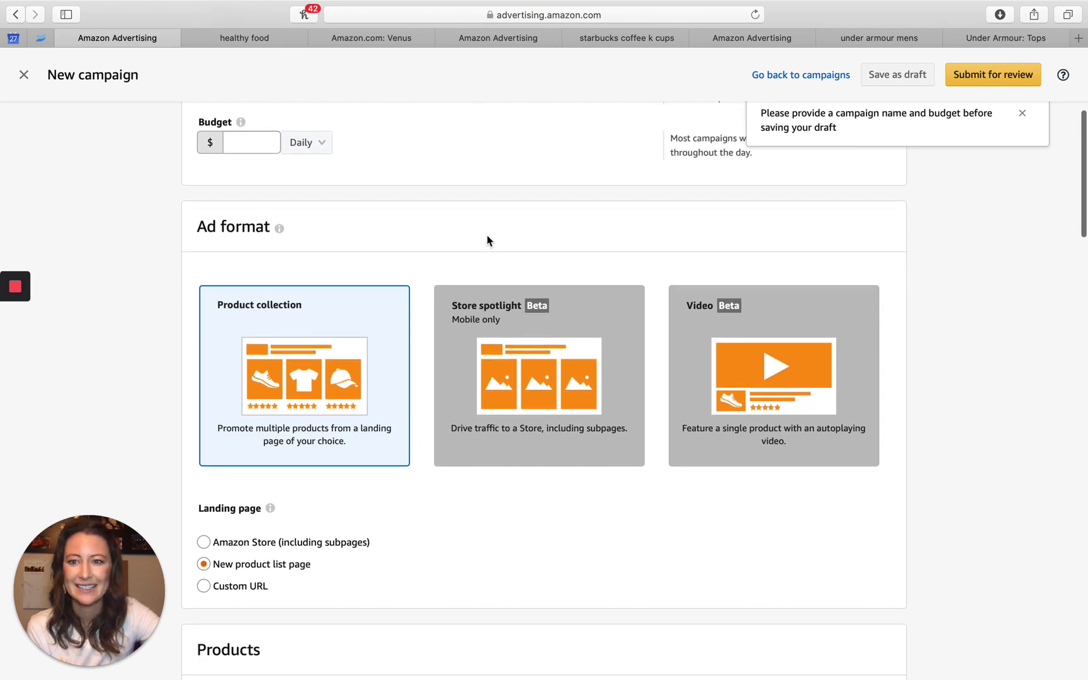
{"action": "scroll", "coordinate": [488, 236], "scroll_direction": "down", "scroll_amount": 3}
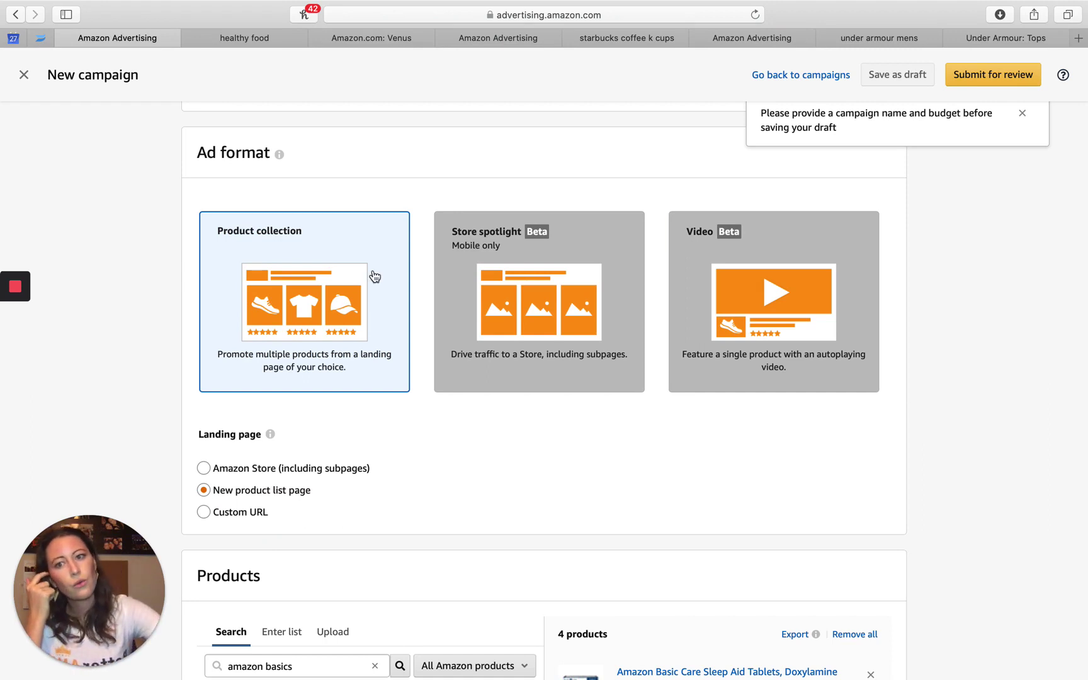
{"action": "scroll", "coordinate": [292, 441], "scroll_direction": "down", "scroll_amount": 3}
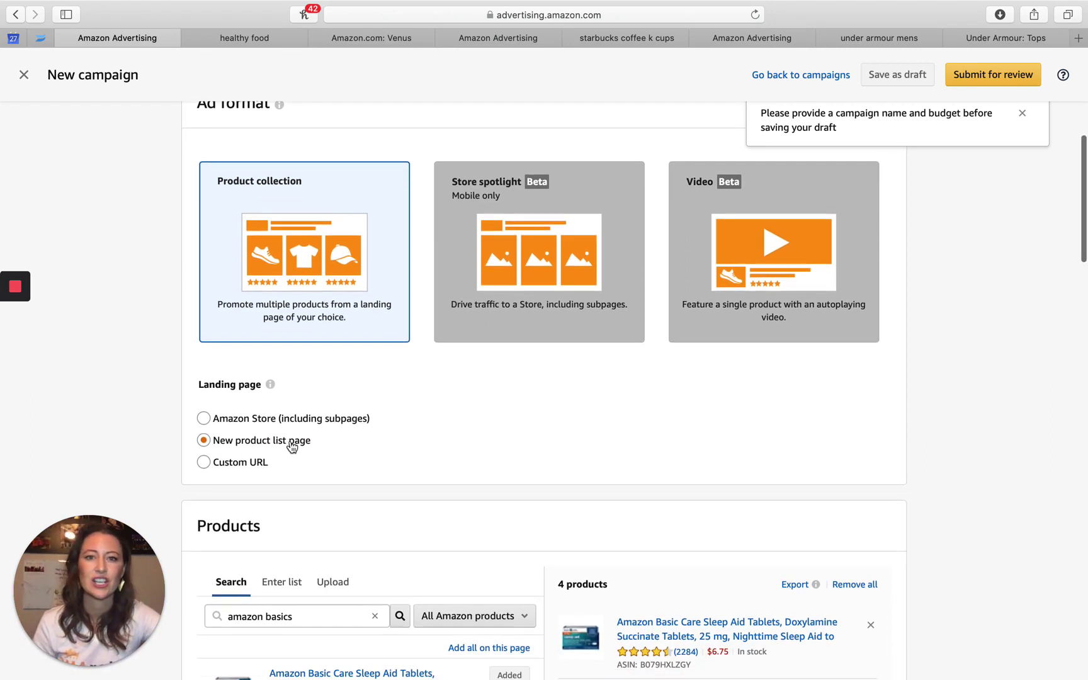
{"action": "left_click", "coordinate": [378, 376]}
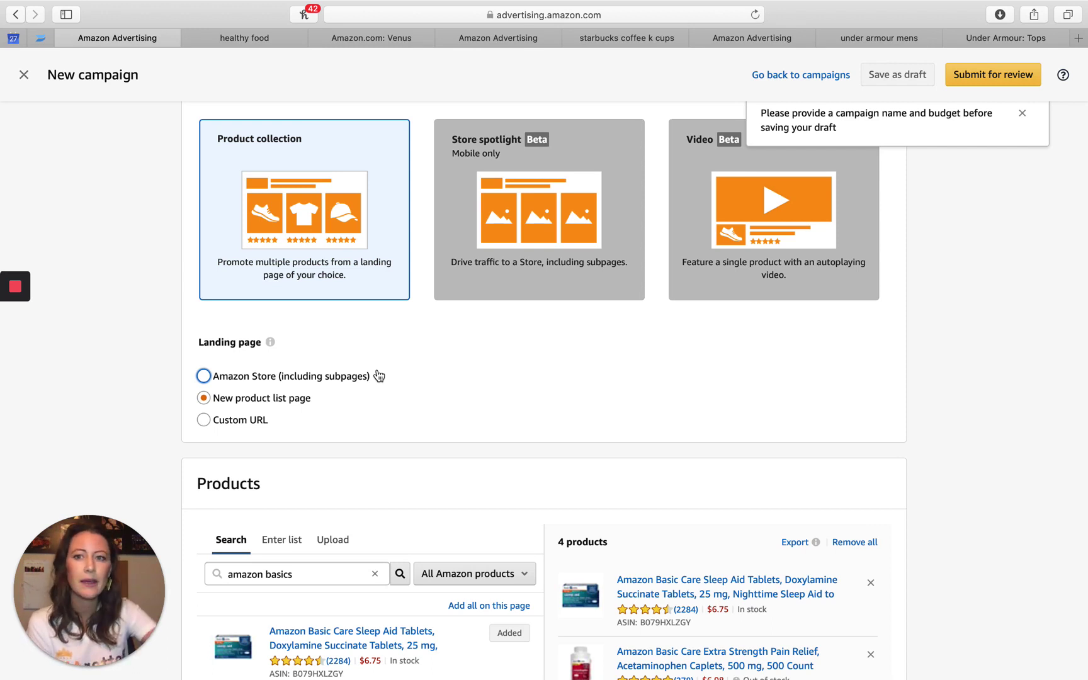
{"action": "left_click", "coordinate": [238, 34]}
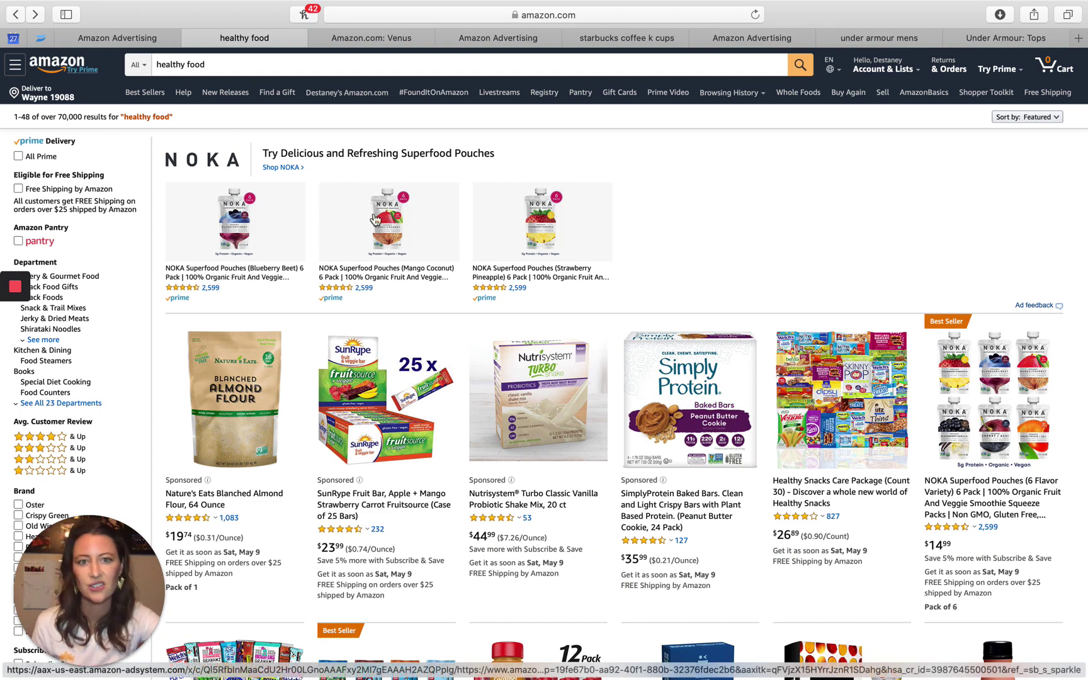
- Open the NOKA product list page from its sponsored ad and browse it
{"action": "left_click", "coordinate": [287, 168]}
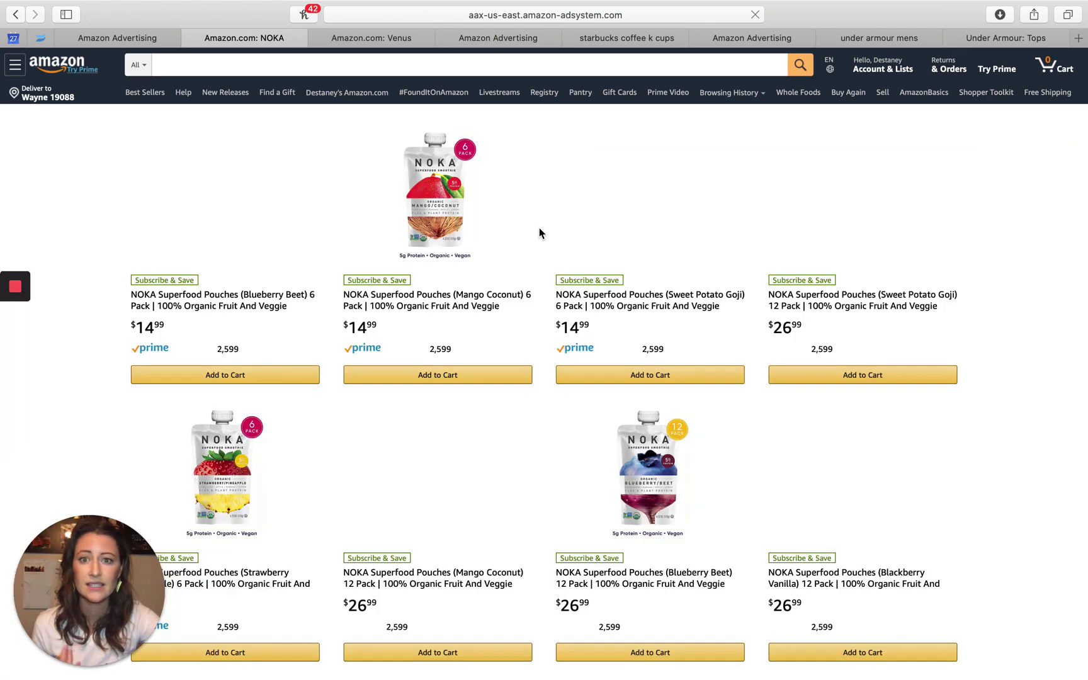
{"action": "scroll", "coordinate": [539, 233], "scroll_direction": "down", "scroll_amount": 5}
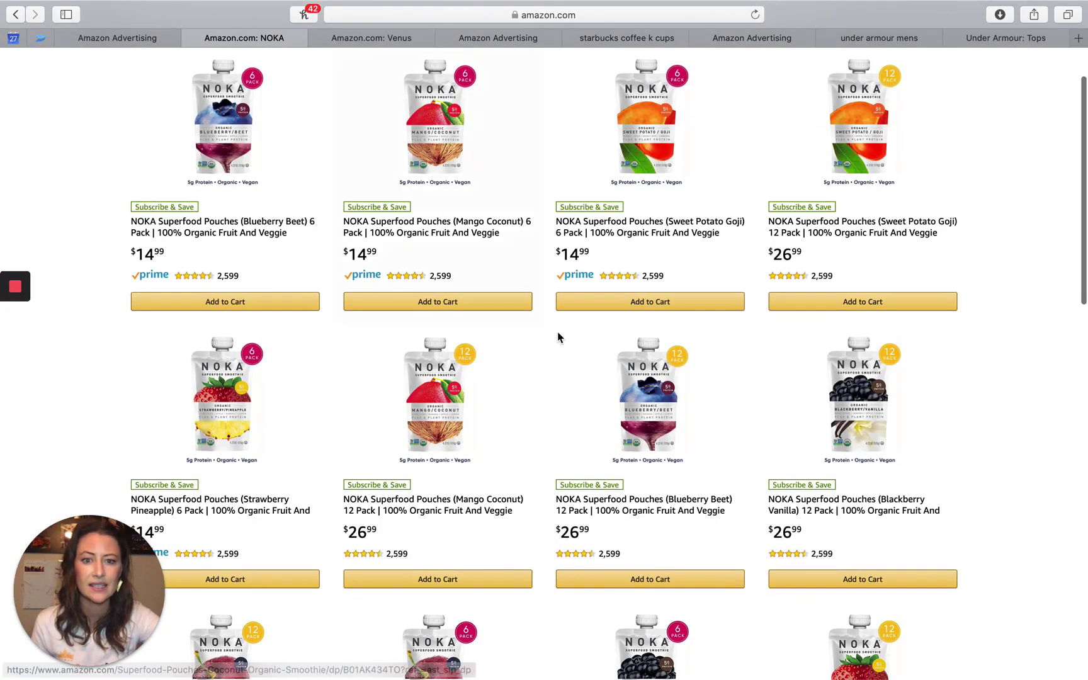
{"action": "scroll", "coordinate": [580, 428], "scroll_direction": "down", "scroll_amount": 3}
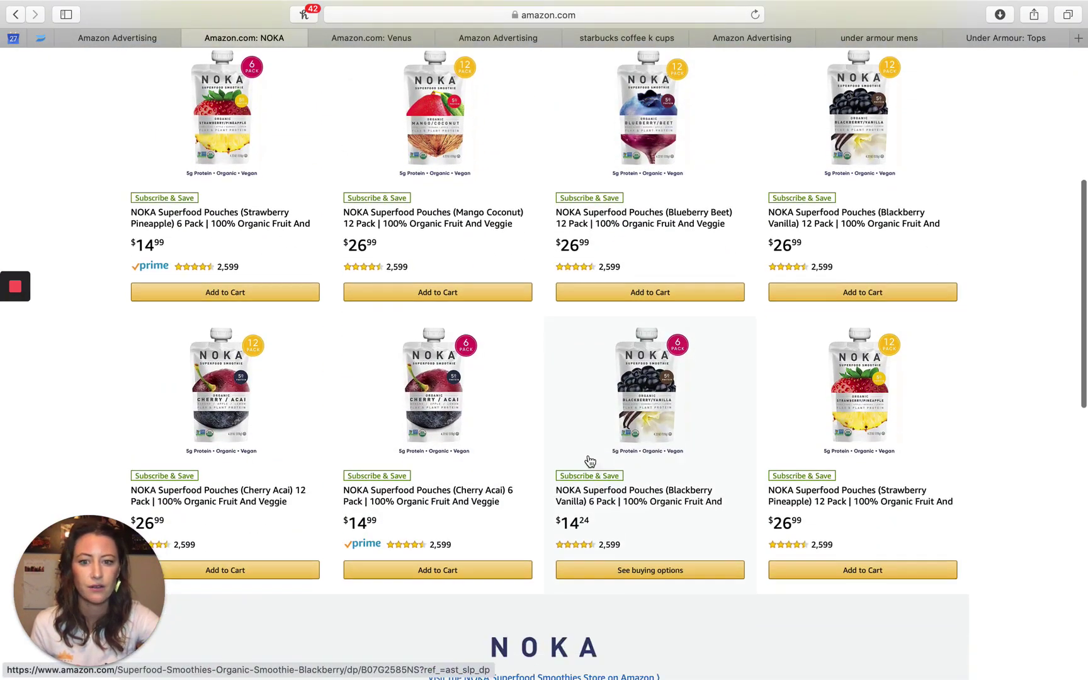
{"action": "scroll", "coordinate": [589, 460], "scroll_direction": "up", "scroll_amount": 10}
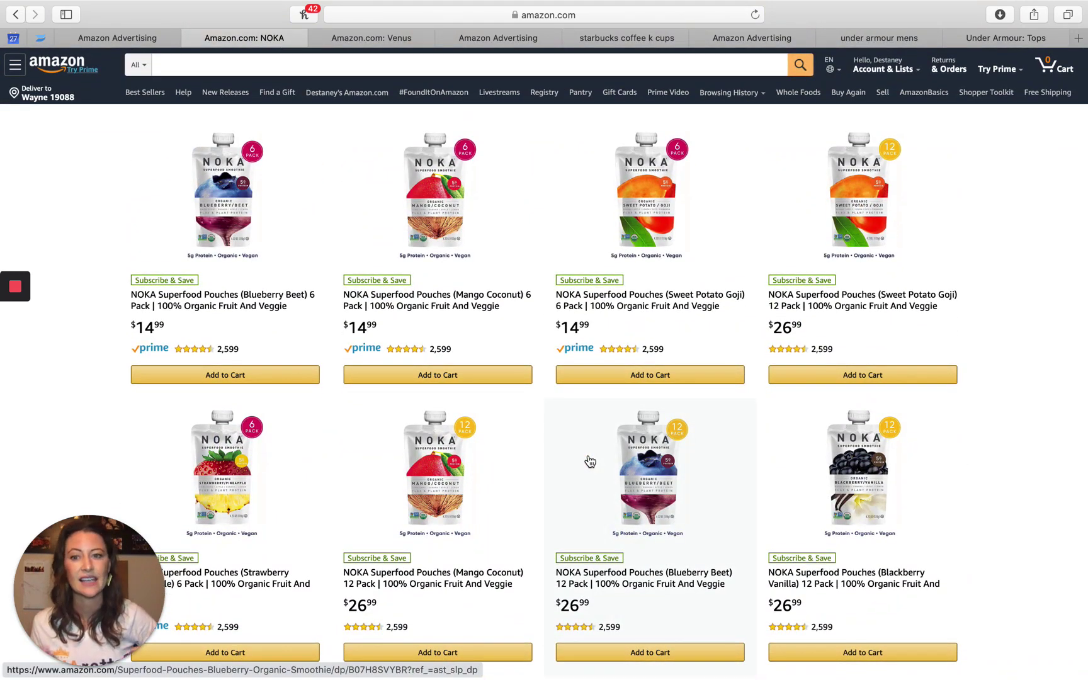
- Return to the venus shaving cream results, open the Venus brand store from its ad and browse it
{"action": "left_click", "coordinate": [375, 42]}
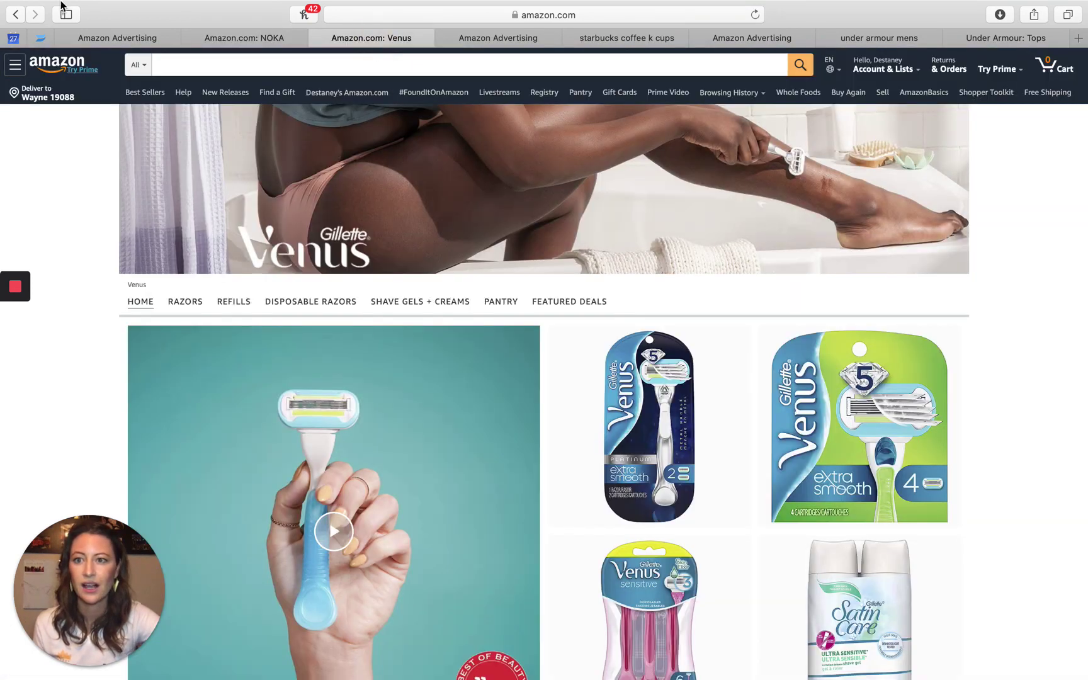
{"action": "key", "text": "super+bracketleft"}
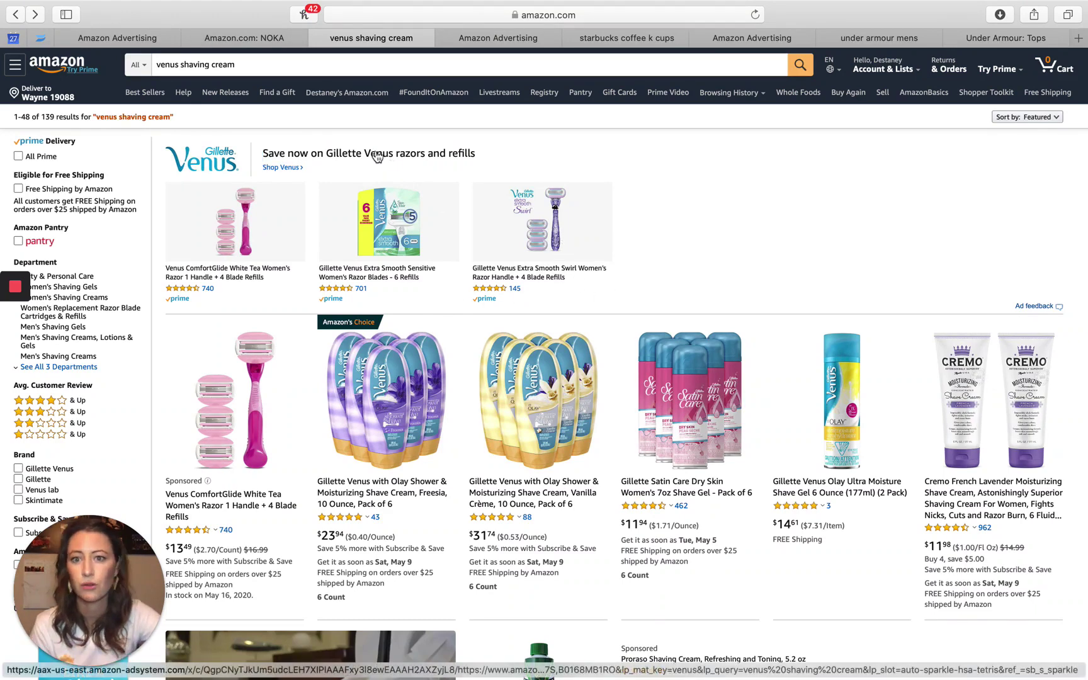
{"action": "left_click", "coordinate": [289, 168]}
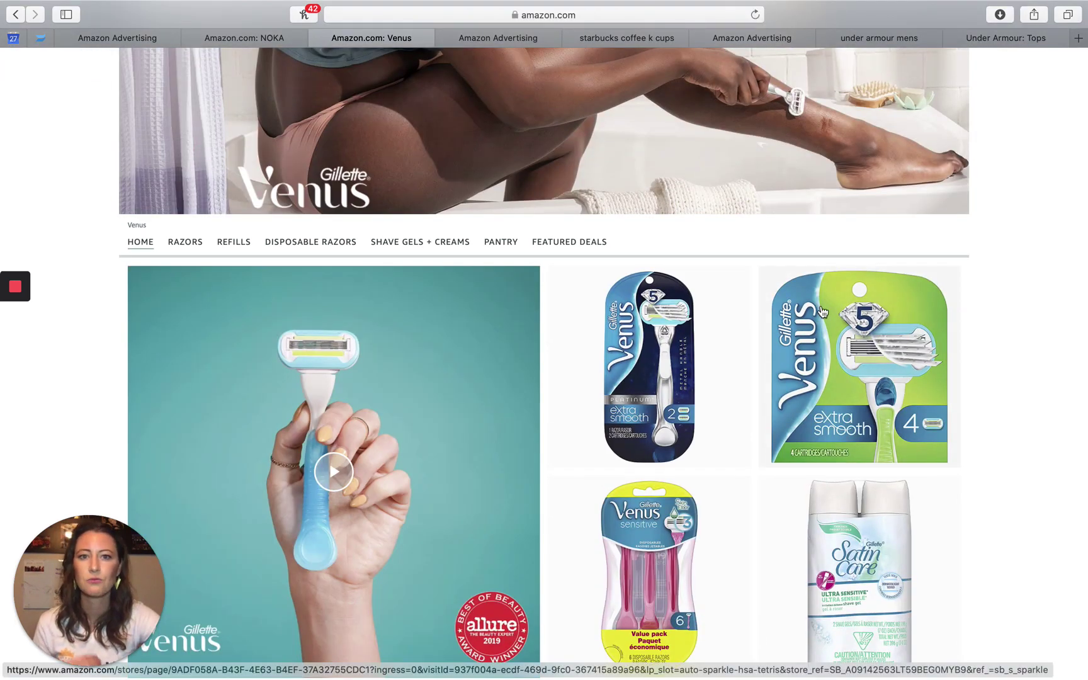
{"action": "scroll", "coordinate": [823, 311], "scroll_direction": "down", "scroll_amount": 3}
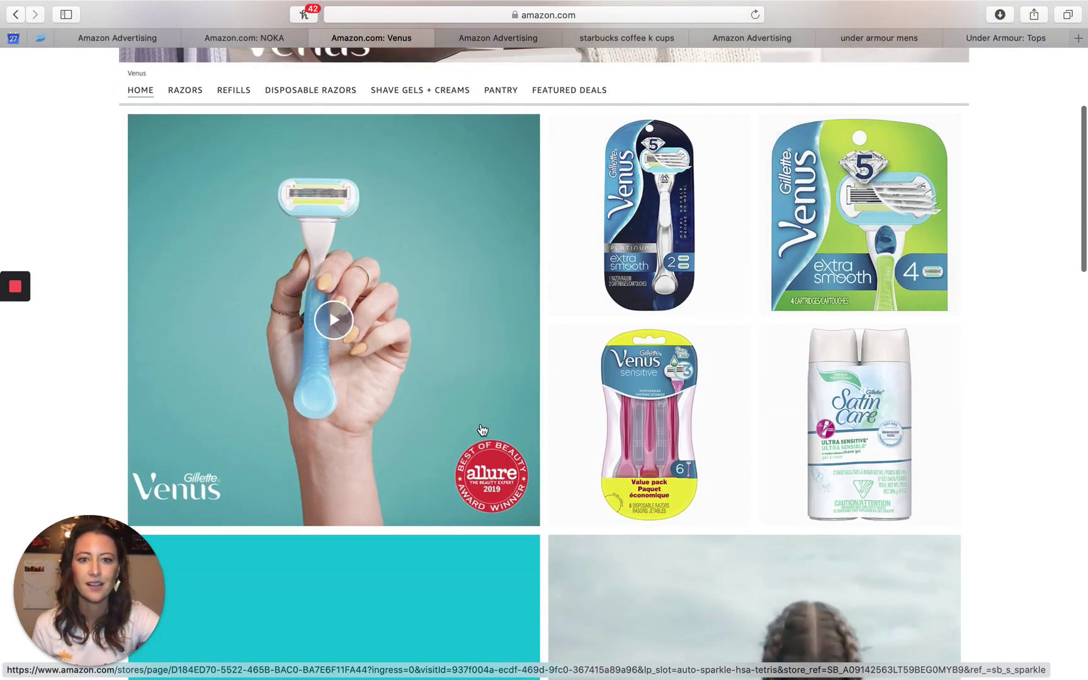
{"action": "scroll", "coordinate": [481, 430], "scroll_direction": "down", "scroll_amount": 8}
{"action": "scroll", "coordinate": [552, 510], "scroll_direction": "down", "scroll_amount": 10}
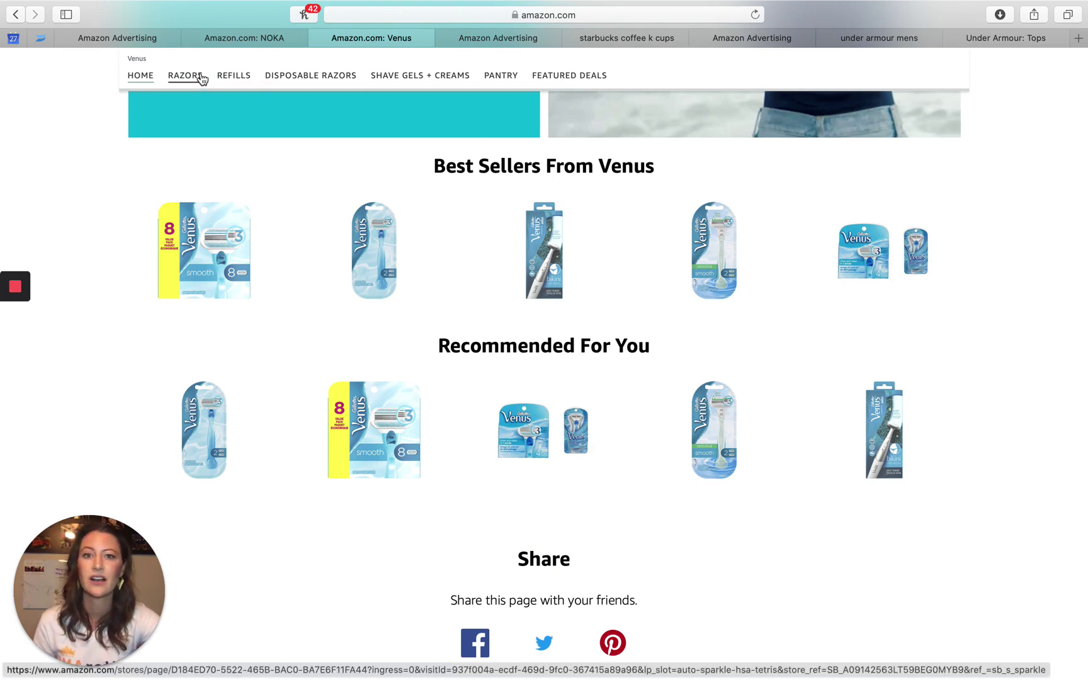
{"action": "scroll", "coordinate": [401, 187], "scroll_direction": "up", "scroll_amount": 13}
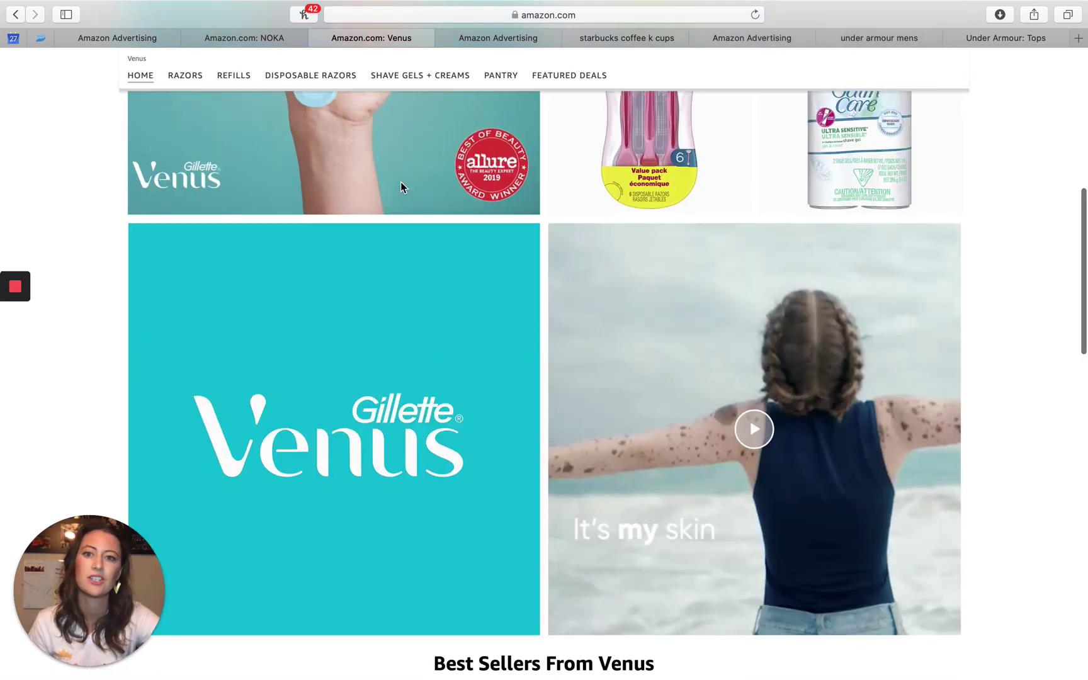
{"action": "scroll", "coordinate": [401, 187], "scroll_direction": "up", "scroll_amount": 8}
- Compare the NOKA product page and Venus store, then return to the new campaign draft
{"action": "left_click", "coordinate": [264, 36]}
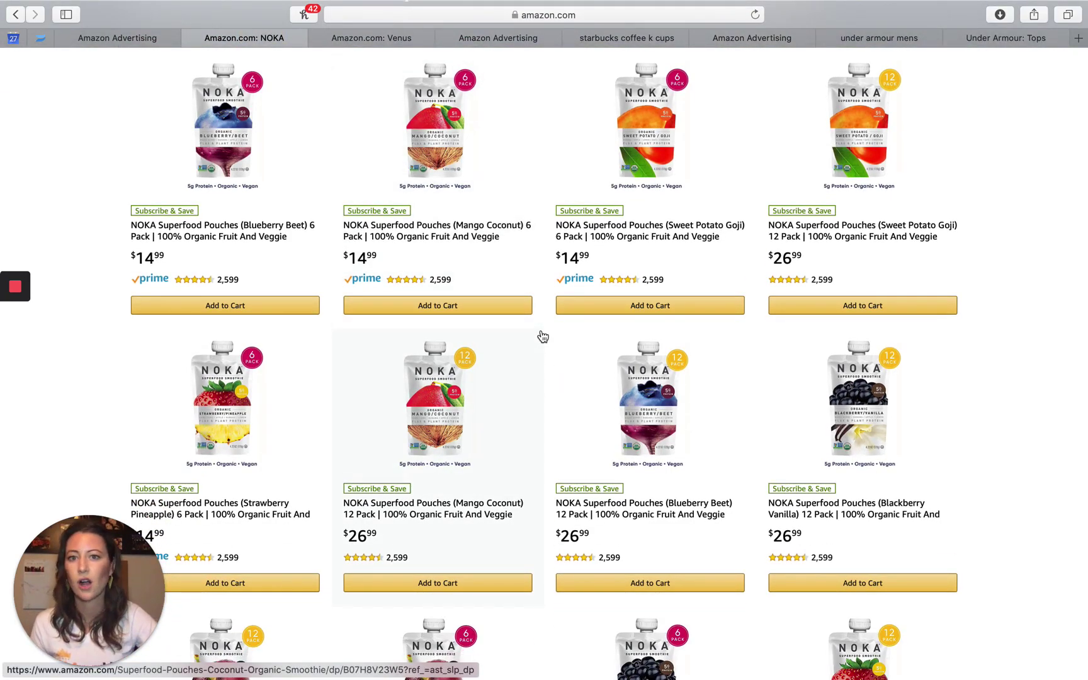
{"action": "left_click", "coordinate": [416, 39]}
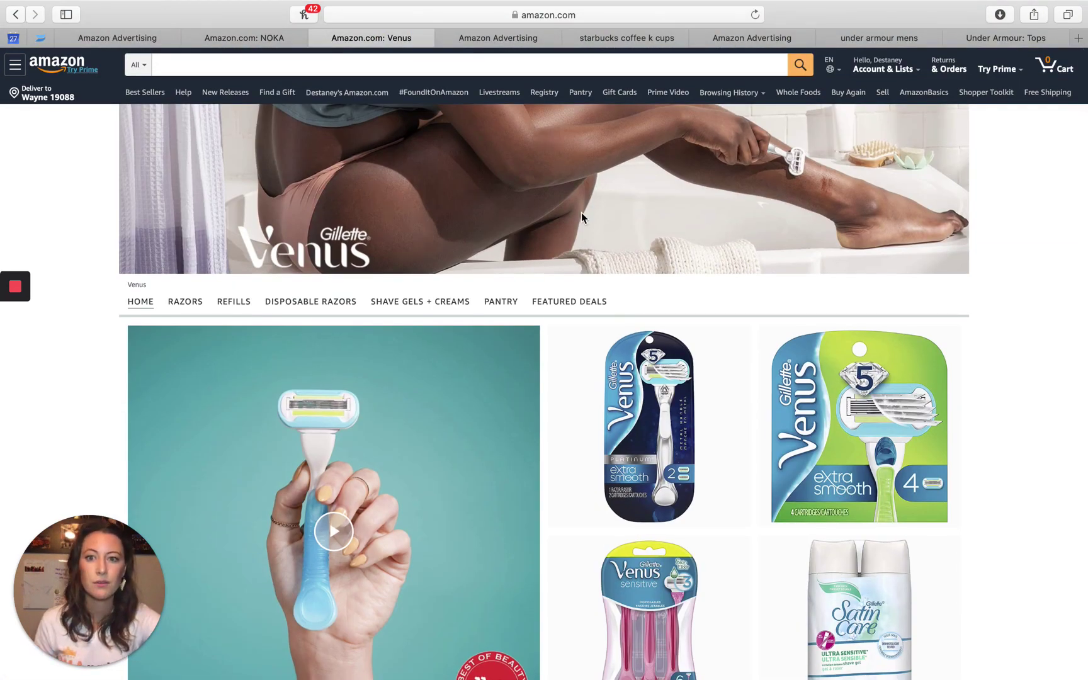
{"action": "scroll", "coordinate": [581, 213], "scroll_direction": "down", "scroll_amount": 6}
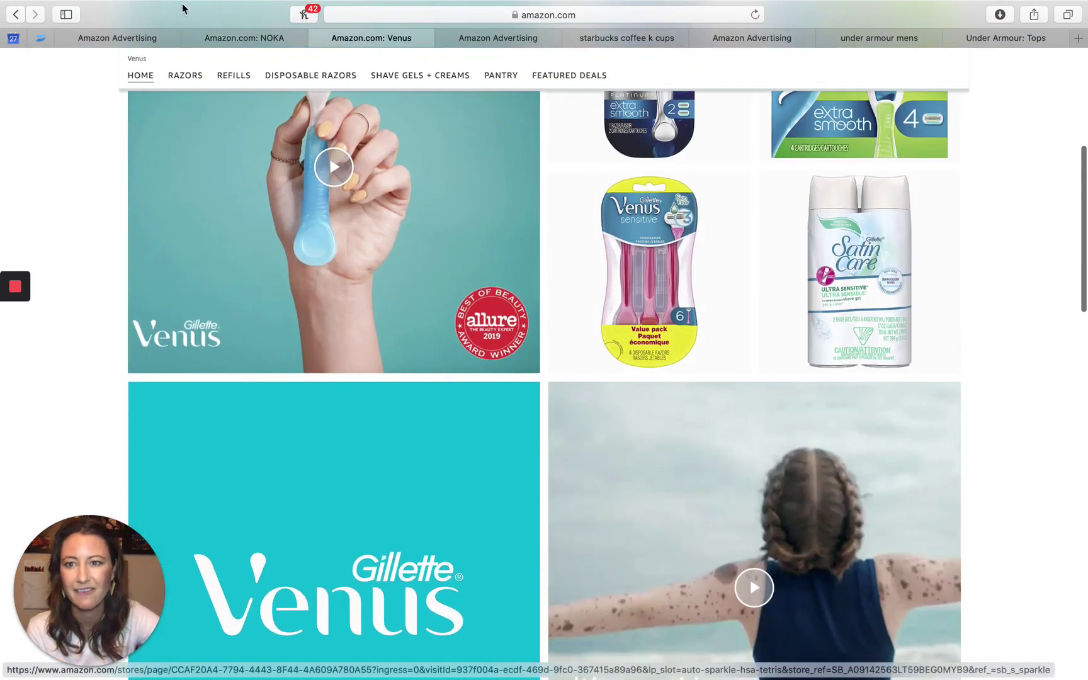
{"action": "left_click", "coordinate": [118, 38]}
{"action": "scroll", "coordinate": [473, 339], "scroll_direction": "down", "scroll_amount": 5}
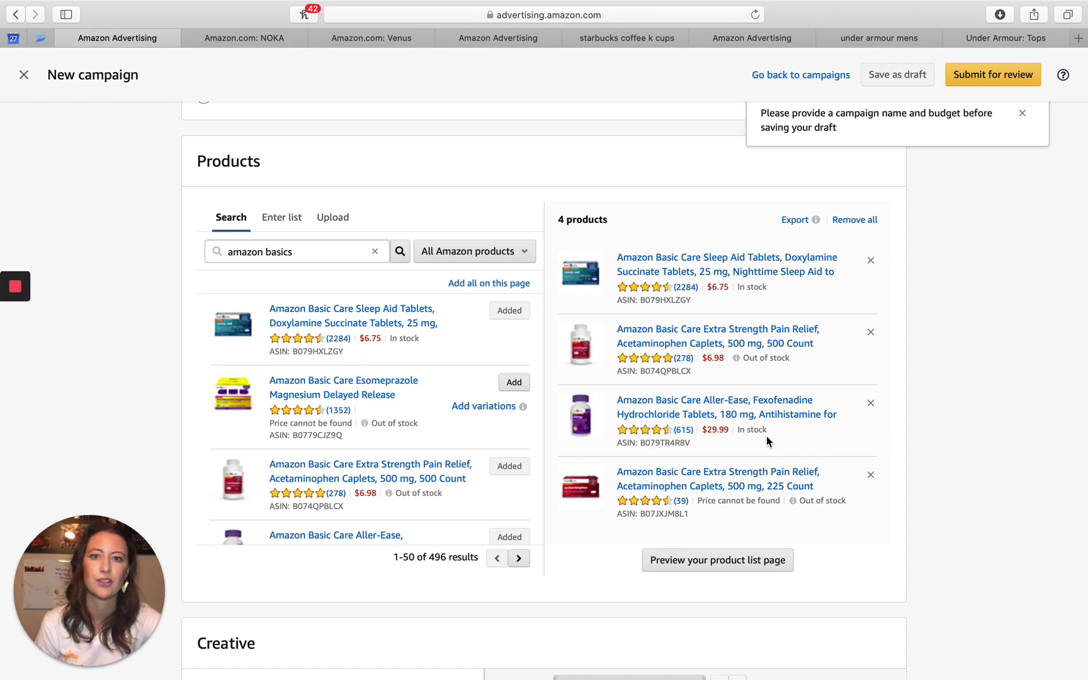
{"action": "scroll", "coordinate": [766, 436], "scroll_direction": "down", "scroll_amount": 2}
{"action": "scroll", "coordinate": [535, 469], "scroll_direction": "down", "scroll_amount": 3}
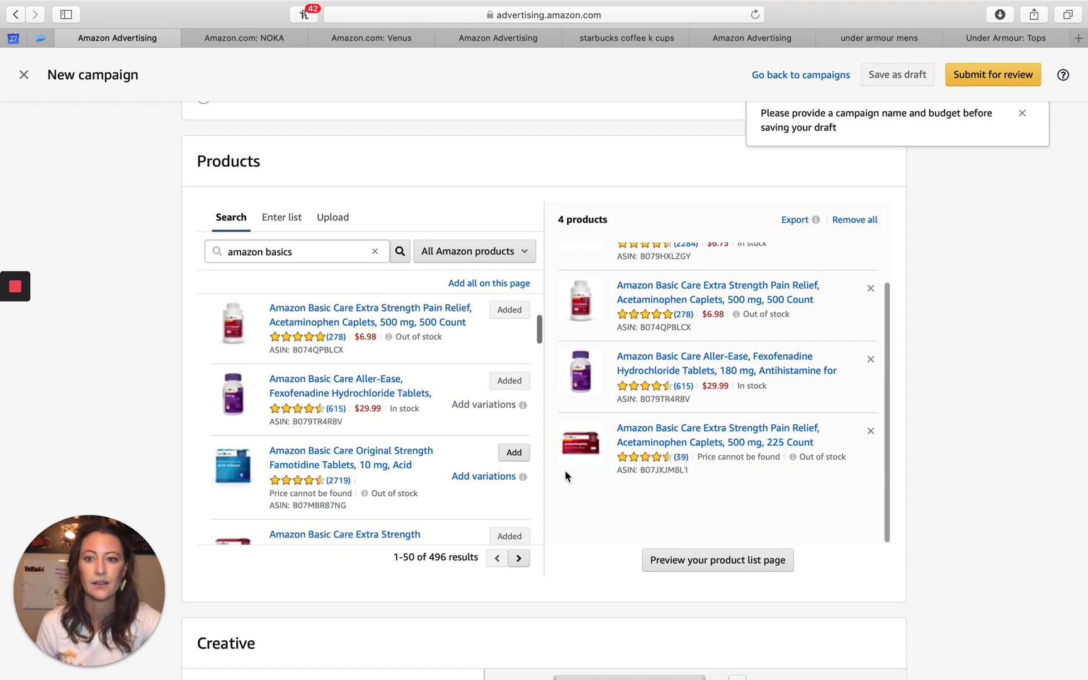
{"action": "scroll", "coordinate": [984, 438], "scroll_direction": "down", "scroll_amount": 10}
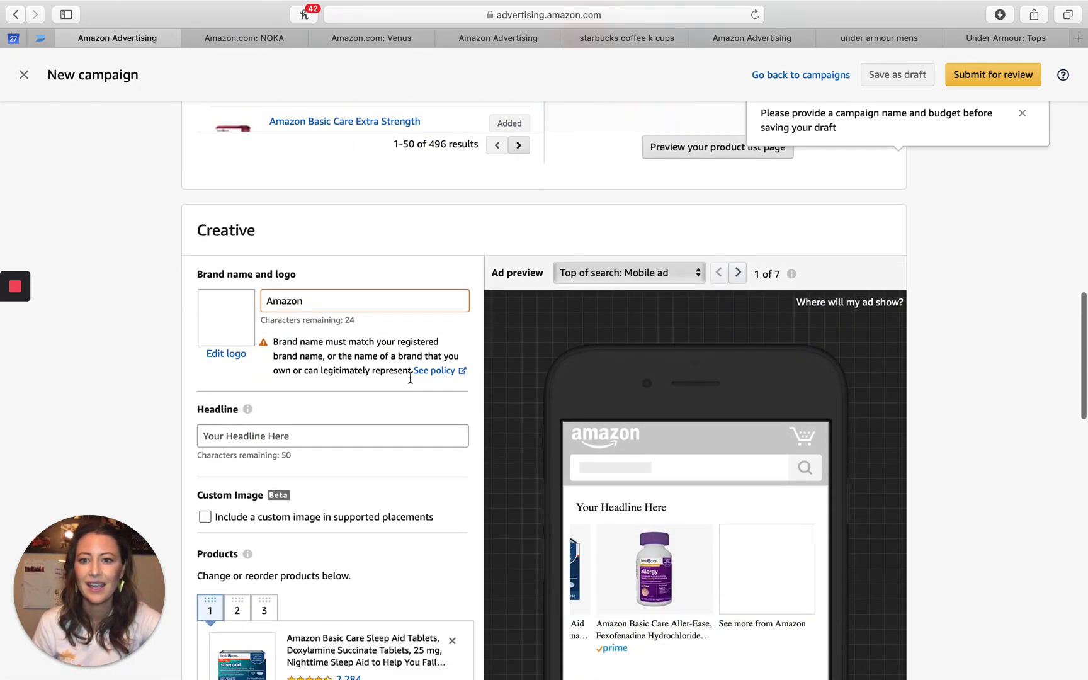
{"action": "scroll", "coordinate": [410, 378], "scroll_direction": "down", "scroll_amount": 3}
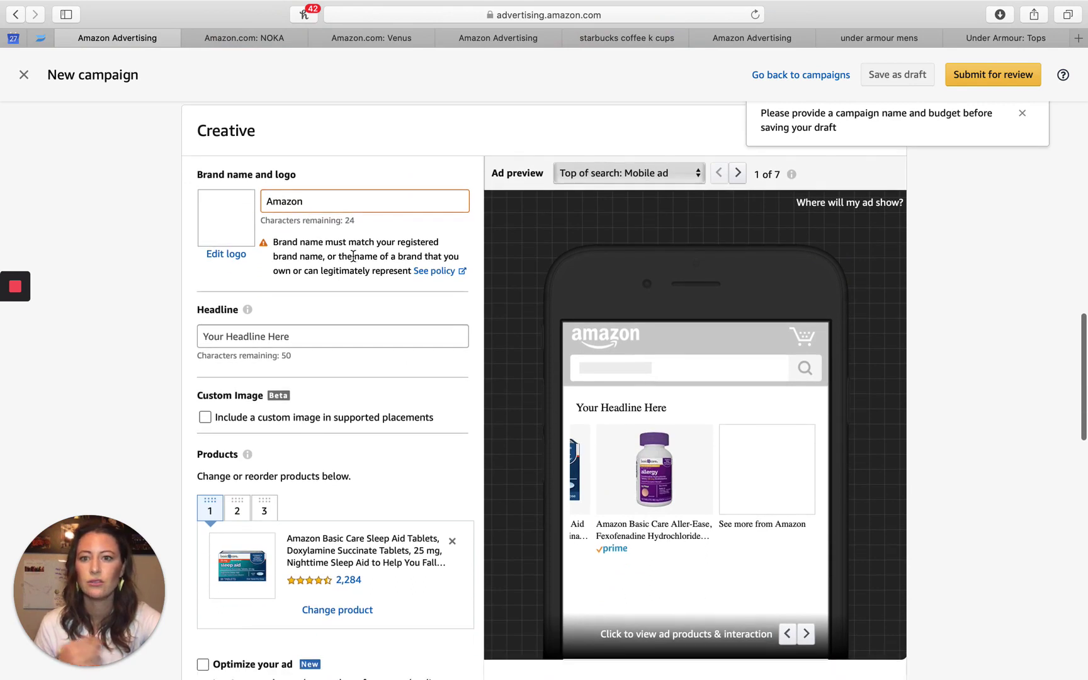
{"action": "scroll", "coordinate": [356, 290], "scroll_direction": "down", "scroll_amount": 1}
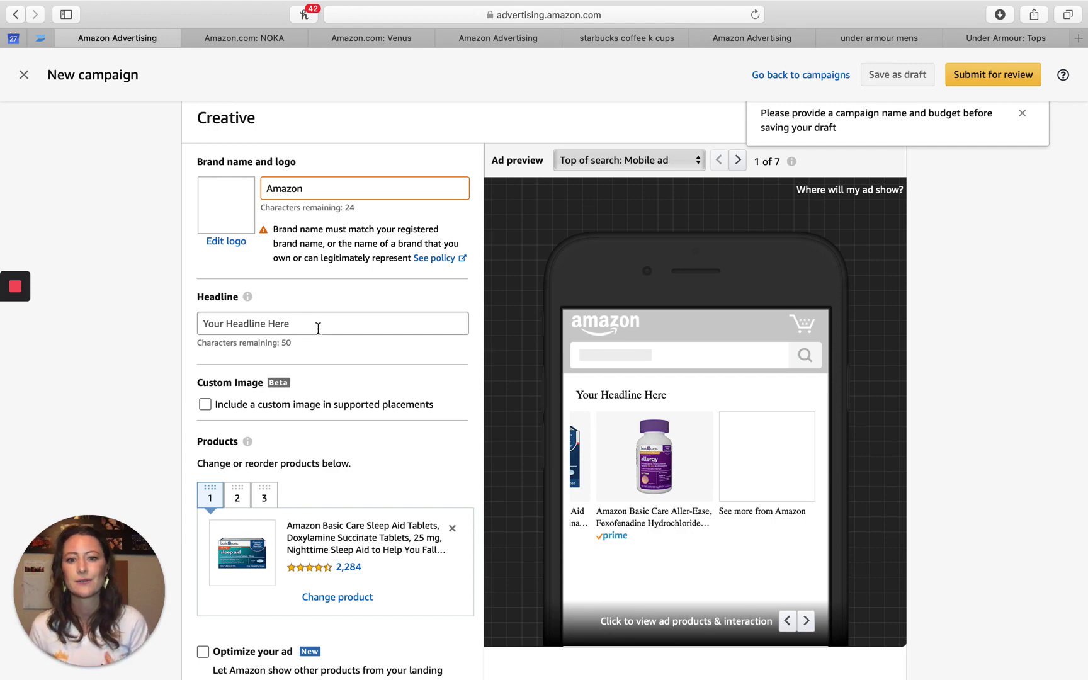
{"action": "key", "text": "ctrl+Right"}
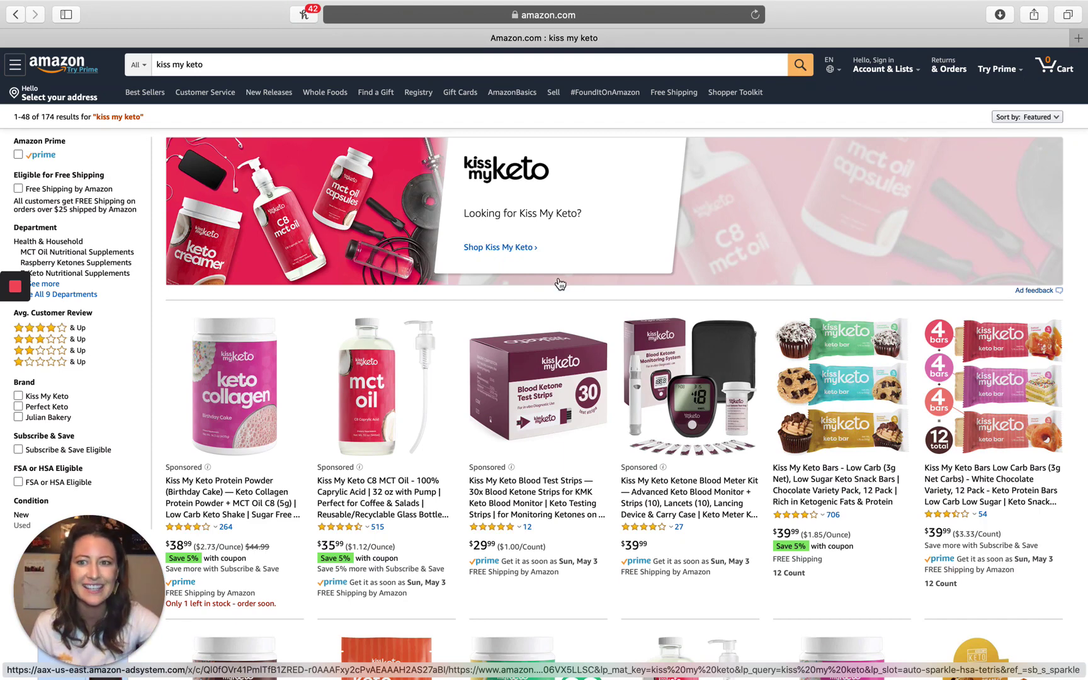
{"action": "scroll", "coordinate": [560, 284], "scroll_direction": "down", "scroll_amount": 3}
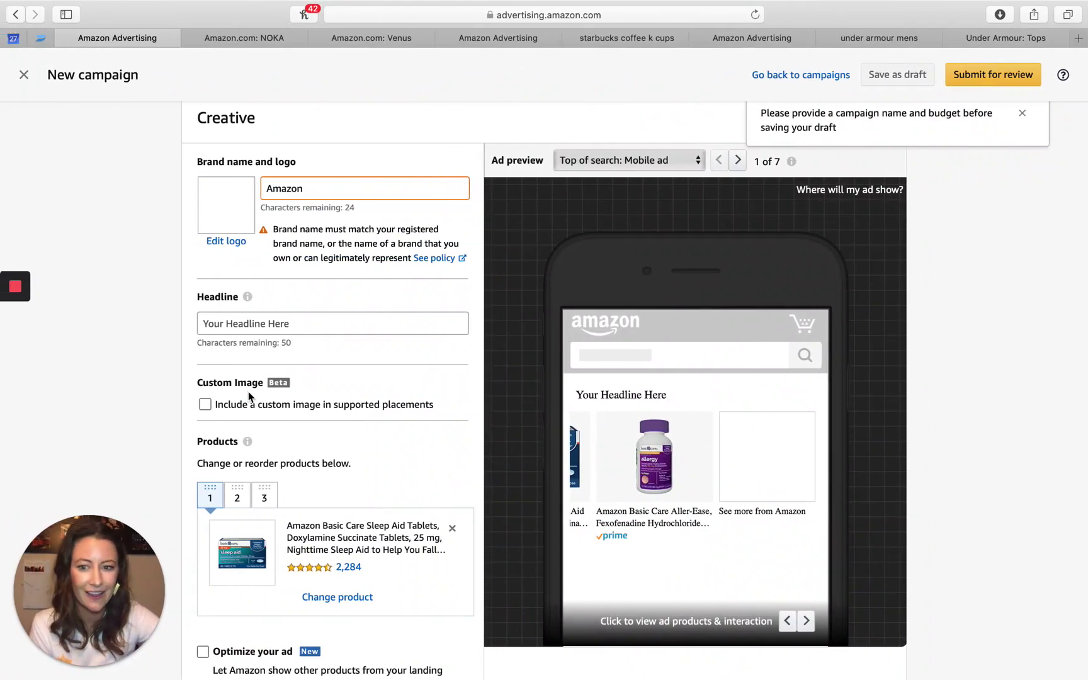
- Review the three-product creative and set the campaign targeting to Keyword targeting
{"action": "scroll", "coordinate": [250, 397], "scroll_direction": "down", "scroll_amount": 3}
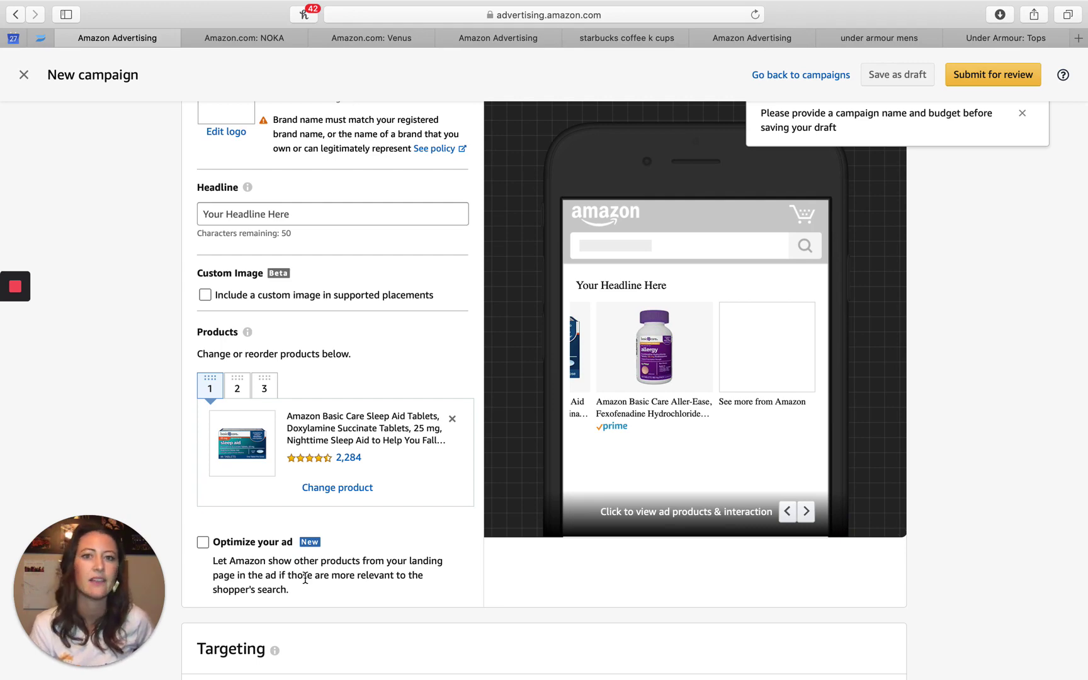
{"action": "scroll", "coordinate": [306, 578], "scroll_direction": "down", "scroll_amount": 5}
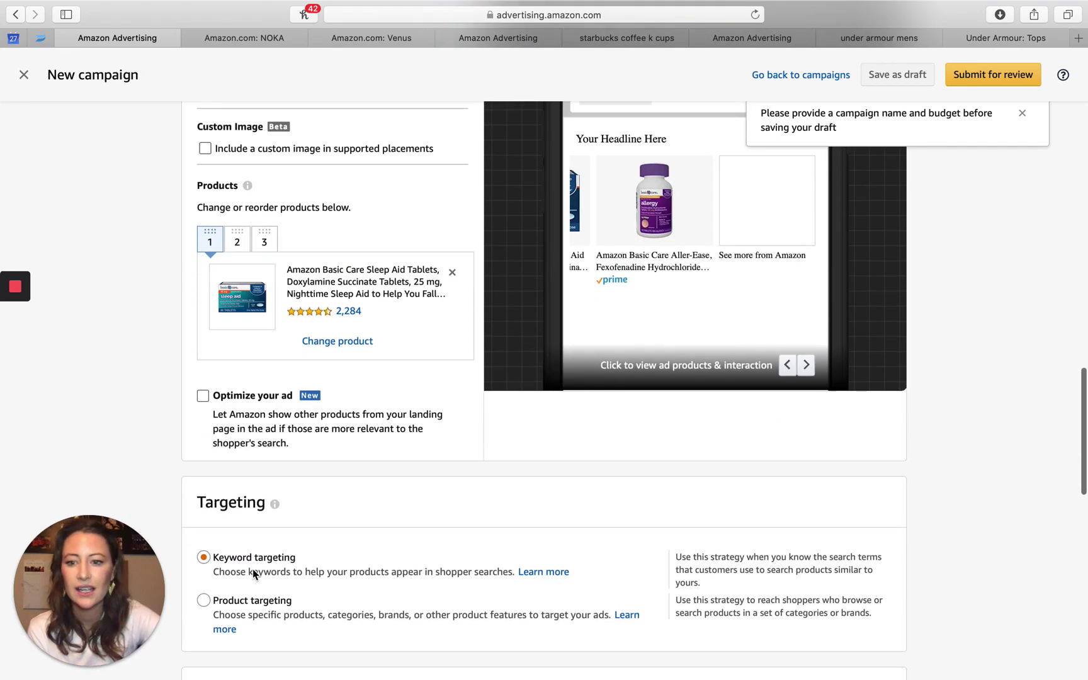
{"action": "left_click", "coordinate": [255, 561]}
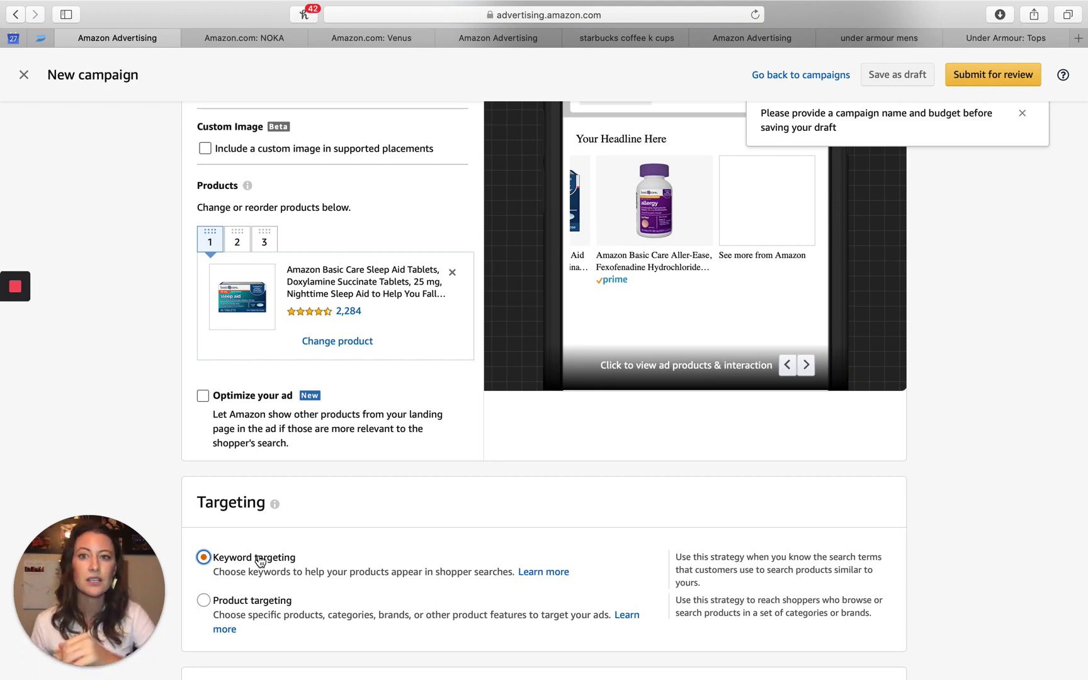
- Go from the NOKA product listings back to the 'healthy food' search results
{"action": "left_click", "coordinate": [228, 38]}
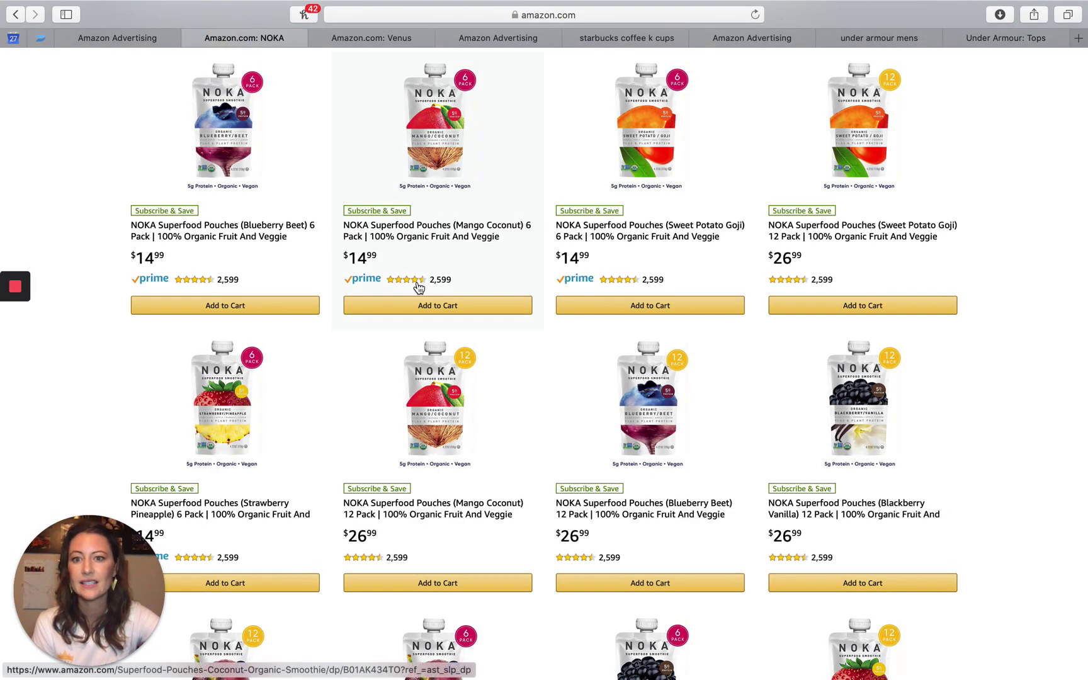
{"action": "scroll", "coordinate": [419, 287], "scroll_direction": "up", "scroll_amount": 2}
{"action": "left_click", "coordinate": [527, 378]}
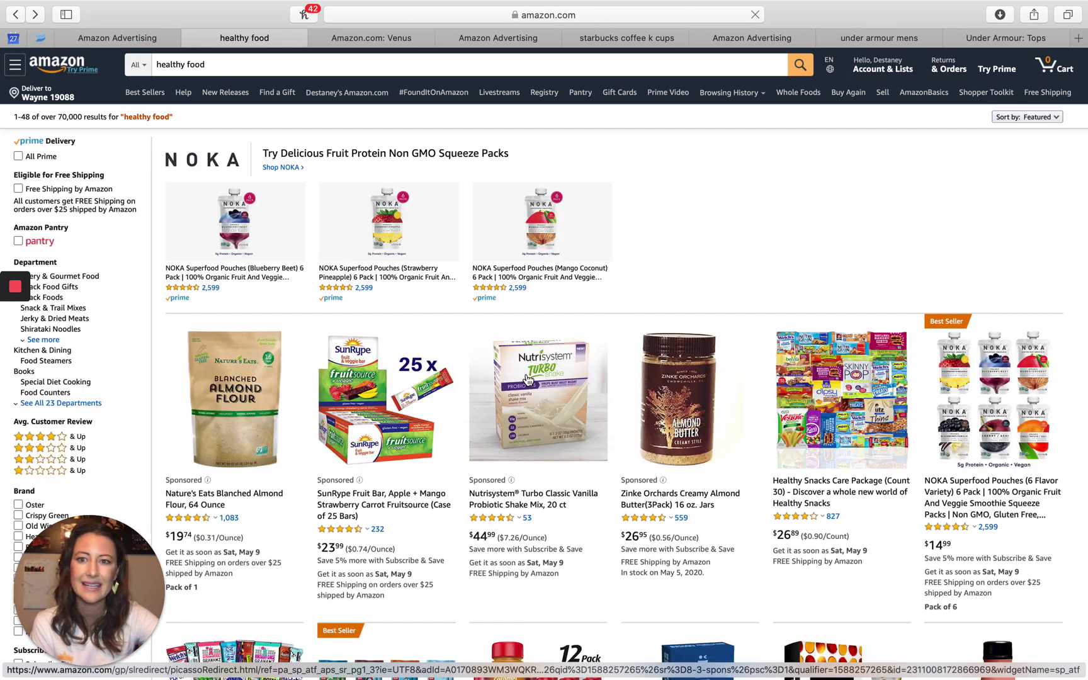
- Scroll through the 'healthy food' results to locate the NOKA Sponsored Brands ads
{"action": "scroll", "coordinate": [527, 378], "scroll_direction": "down", "scroll_amount": 2}
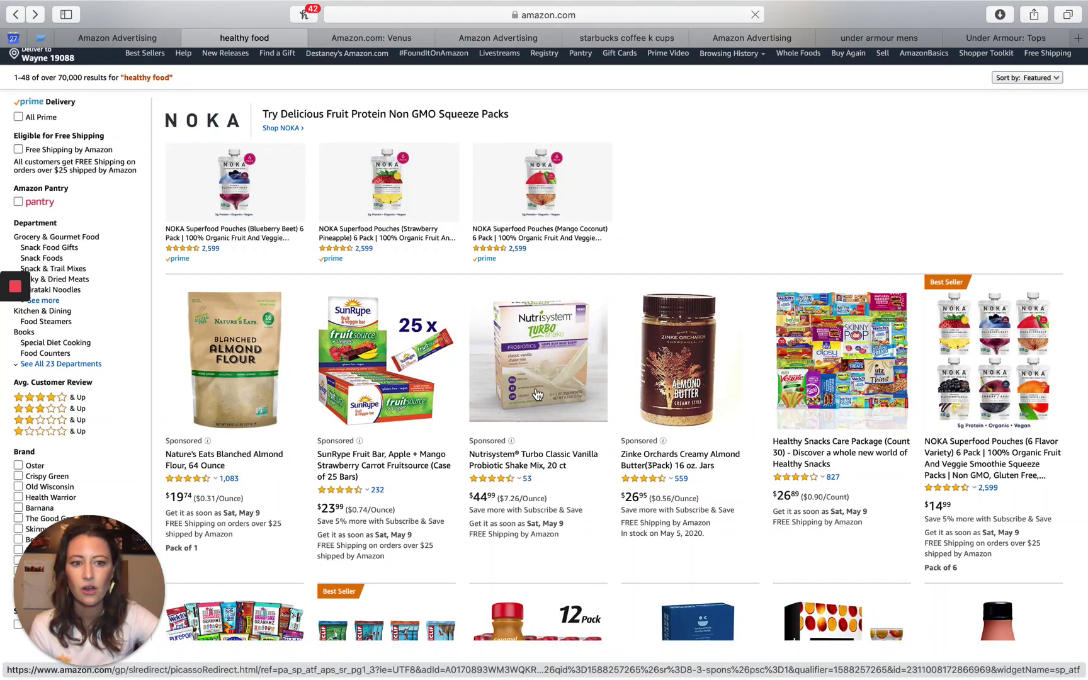
{"action": "scroll", "coordinate": [393, 351], "scroll_direction": "up", "scroll_amount": 2}
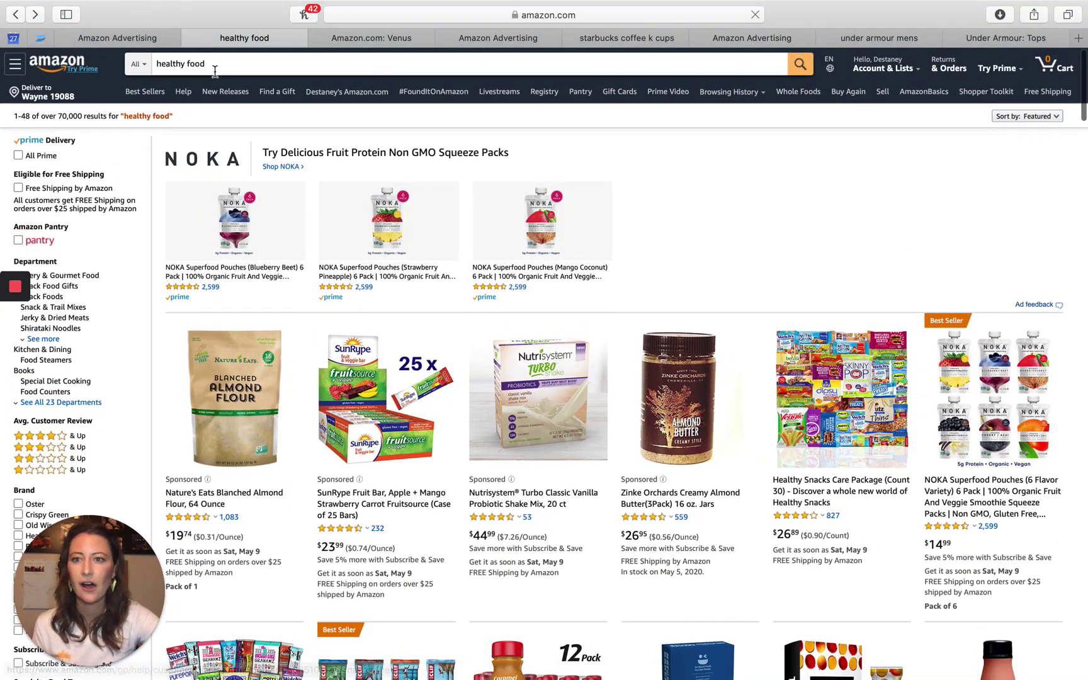
{"action": "scroll", "coordinate": [302, 277], "scroll_direction": "down", "scroll_amount": 3}
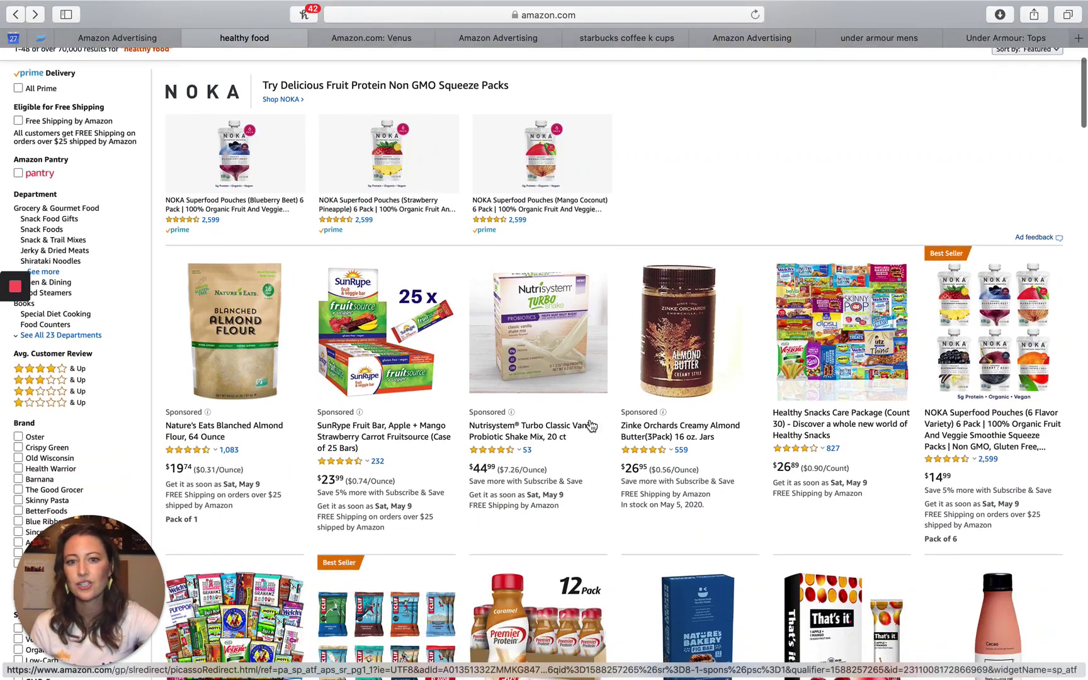
{"action": "scroll", "coordinate": [662, 420], "scroll_direction": "down", "scroll_amount": 3}
{"action": "scroll", "coordinate": [663, 420], "scroll_direction": "down", "scroll_amount": 10}
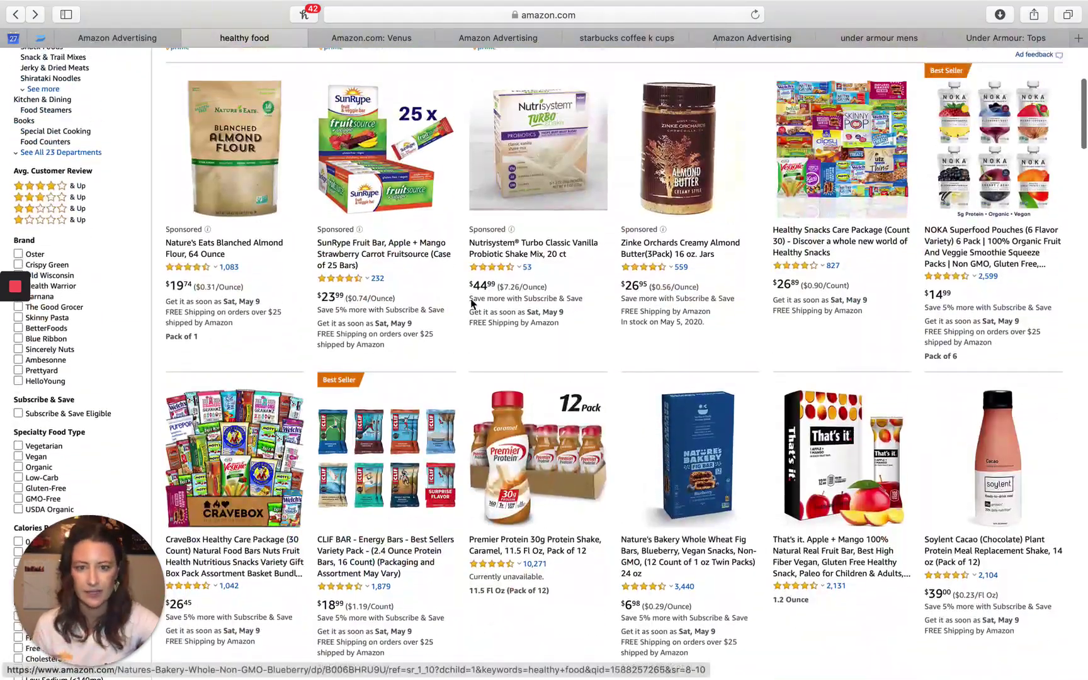
{"action": "scroll", "coordinate": [414, 468], "scroll_direction": "down", "scroll_amount": 15}
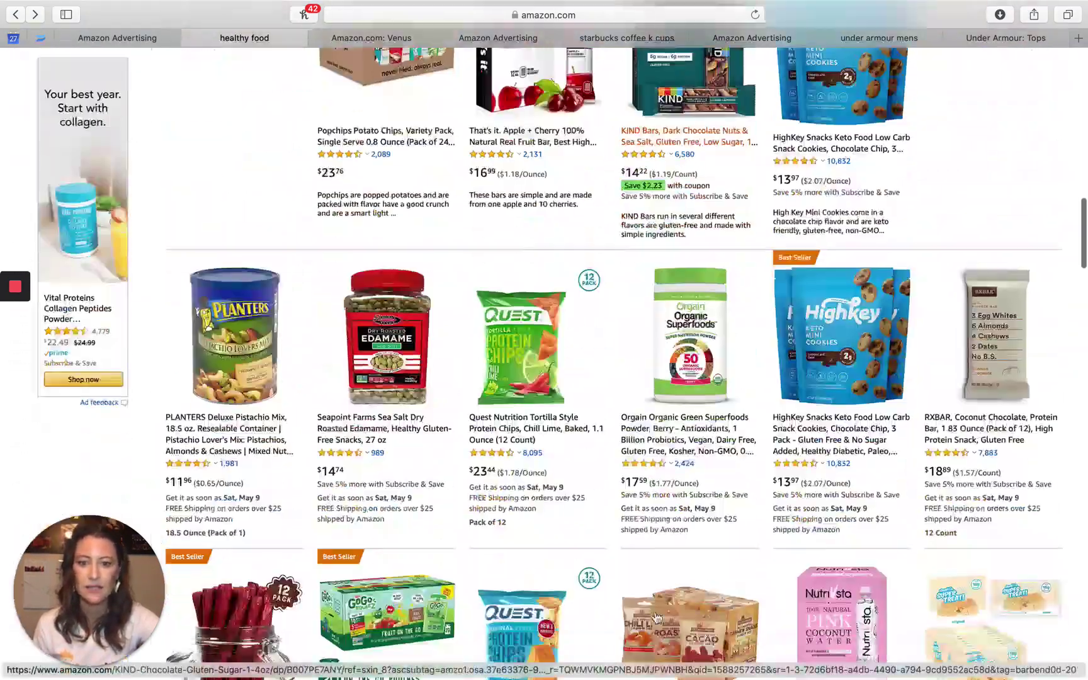
{"action": "scroll", "coordinate": [548, 479], "scroll_direction": "up", "scroll_amount": 20}
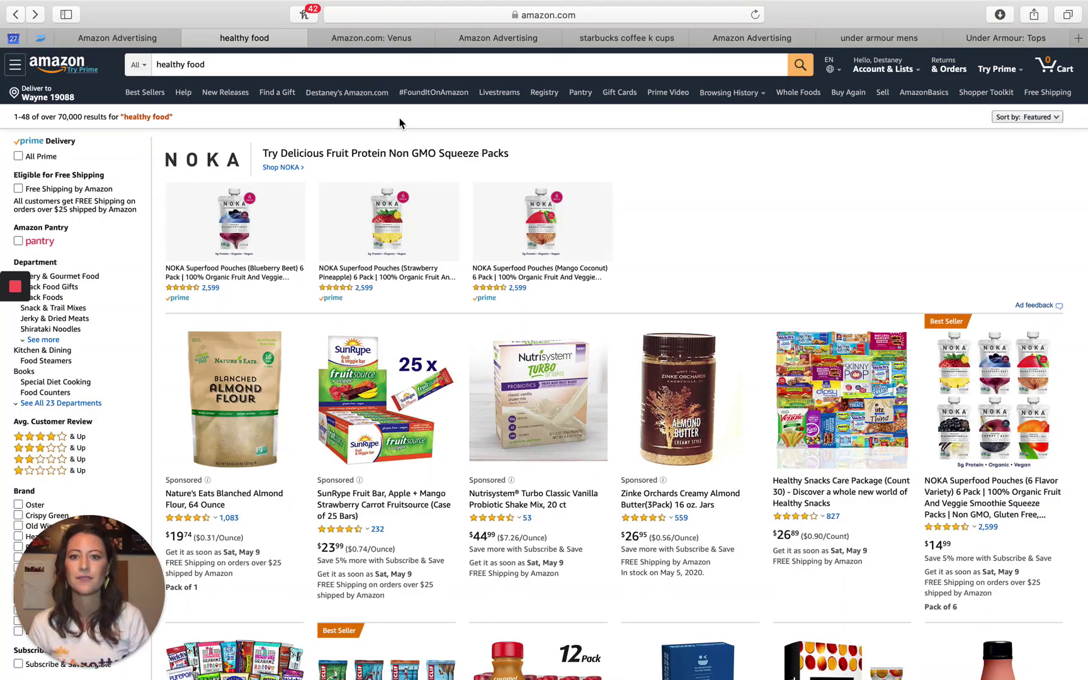
{"action": "scroll", "coordinate": [399, 119], "scroll_direction": "down", "scroll_amount": 20}
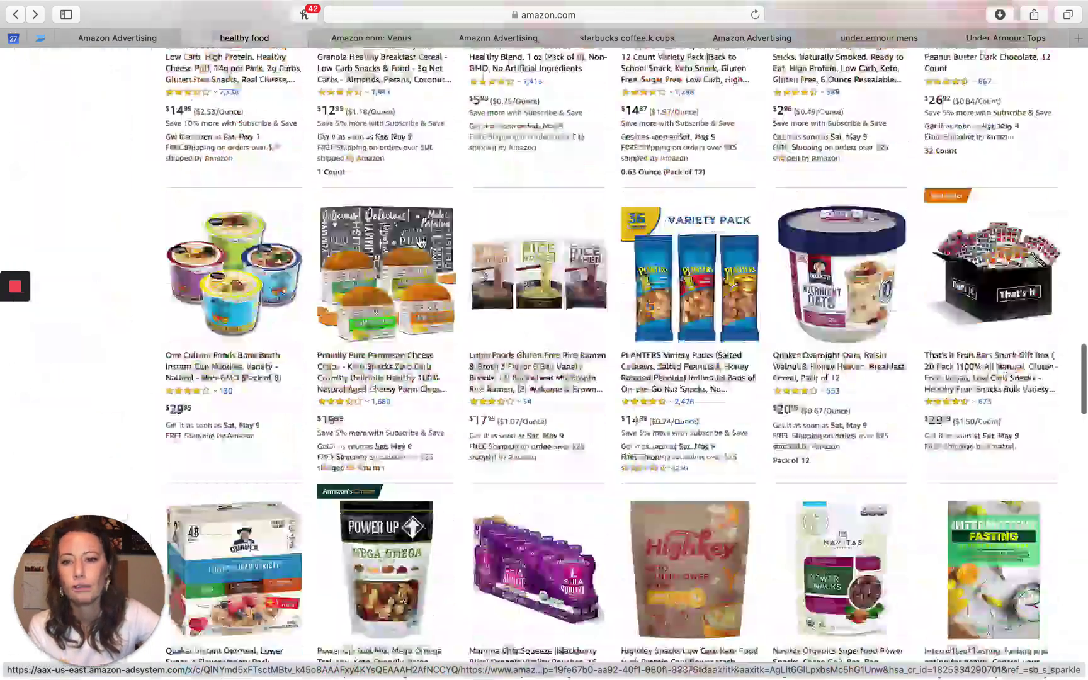
{"action": "scroll", "coordinate": [420, 242], "scroll_direction": "down", "scroll_amount": 10}
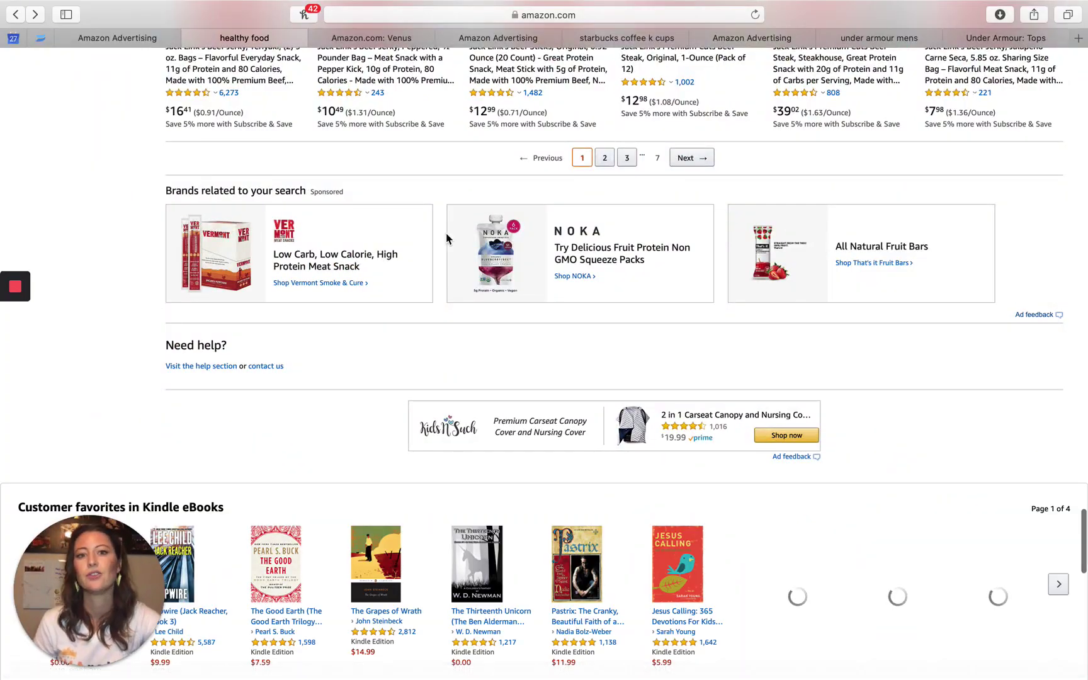
{"action": "scroll", "coordinate": [446, 238], "scroll_direction": "up", "scroll_amount": 2}
{"action": "scroll", "coordinate": [447, 238], "scroll_direction": "up", "scroll_amount": 20}
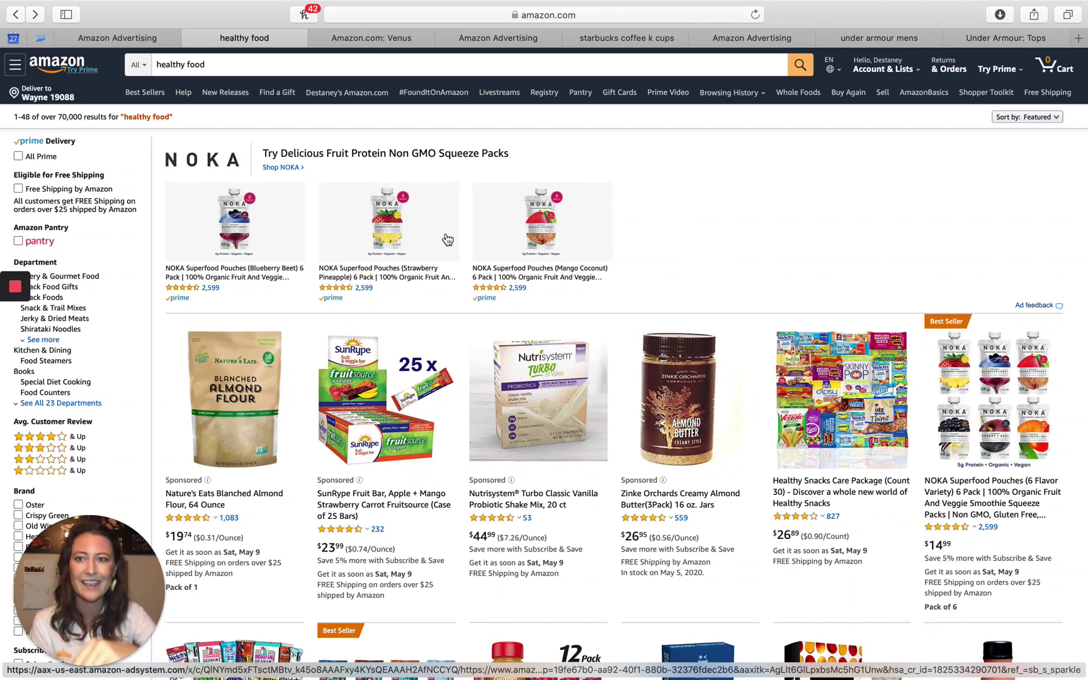
- Keep New product list page as the product collection campaign's landing page
{"action": "left_click", "coordinate": [144, 33]}
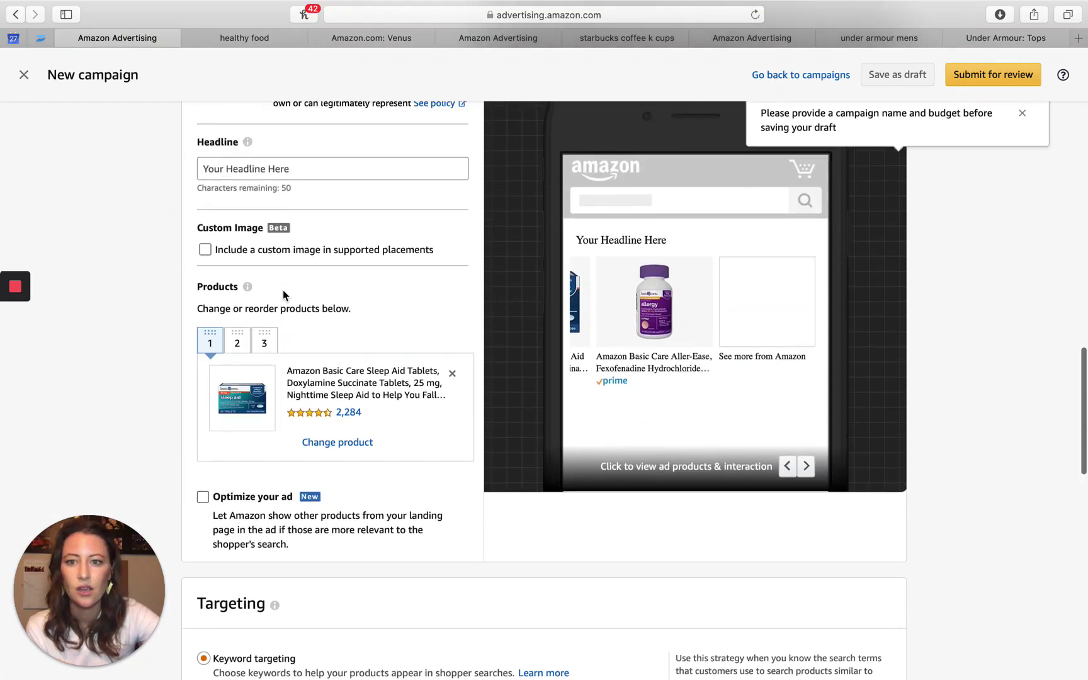
{"action": "scroll", "coordinate": [383, 235], "scroll_direction": "up", "scroll_amount": 6}
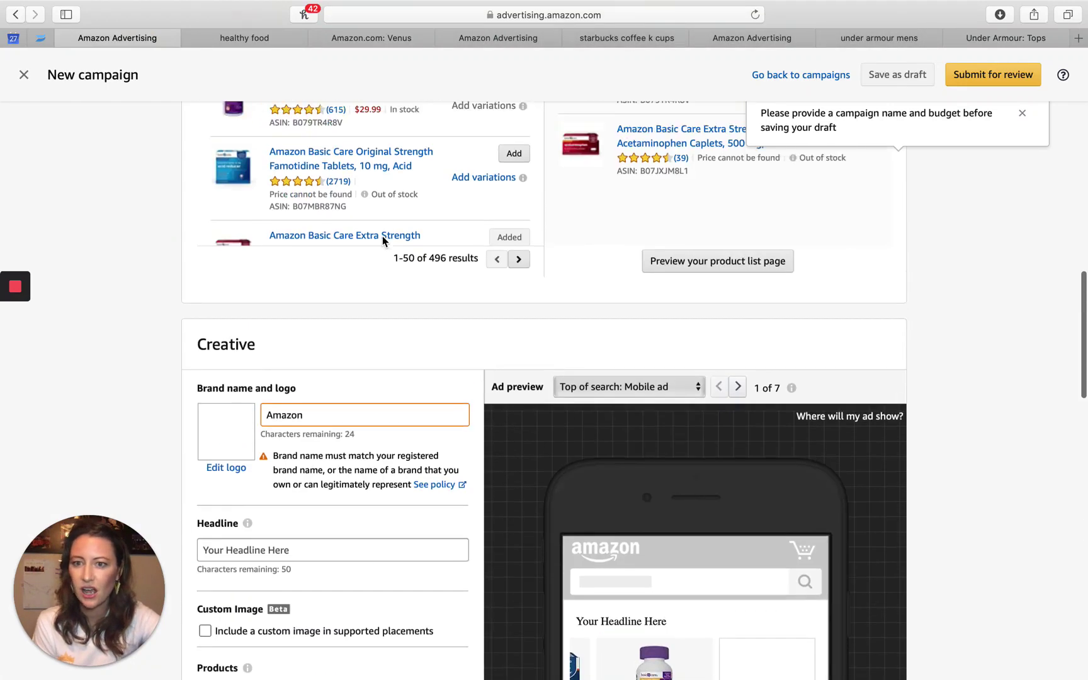
{"action": "scroll", "coordinate": [383, 235], "scroll_direction": "up", "scroll_amount": 3}
{"action": "scroll", "coordinate": [156, 303], "scroll_direction": "up", "scroll_amount": 8}
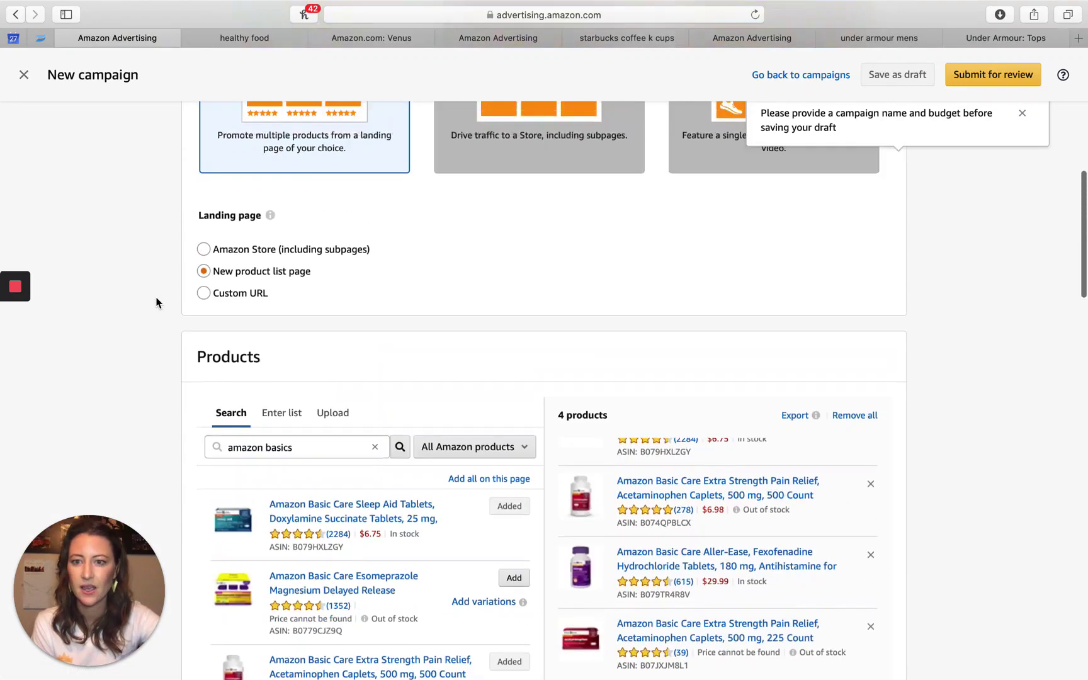
{"action": "scroll", "coordinate": [157, 303], "scroll_direction": "up", "scroll_amount": 1}
{"action": "left_click", "coordinate": [272, 299]}
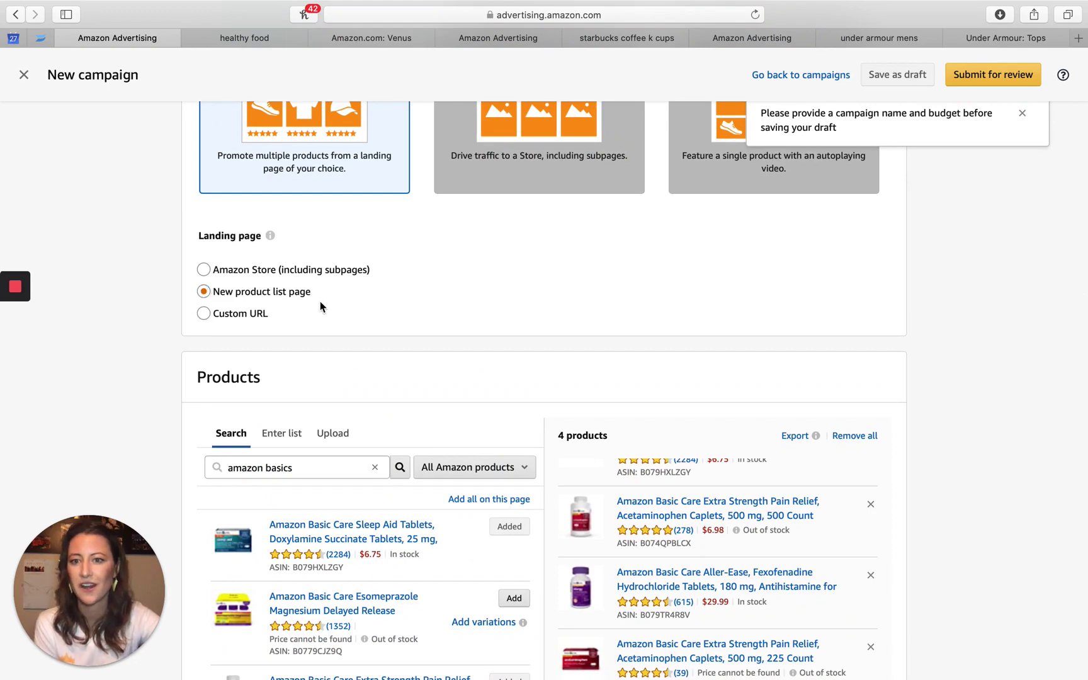
- Review the Starbucks campaign landing on the Starbucks Coffee Co. store's K-CUP PODS page
{"action": "left_click", "coordinate": [479, 41]}
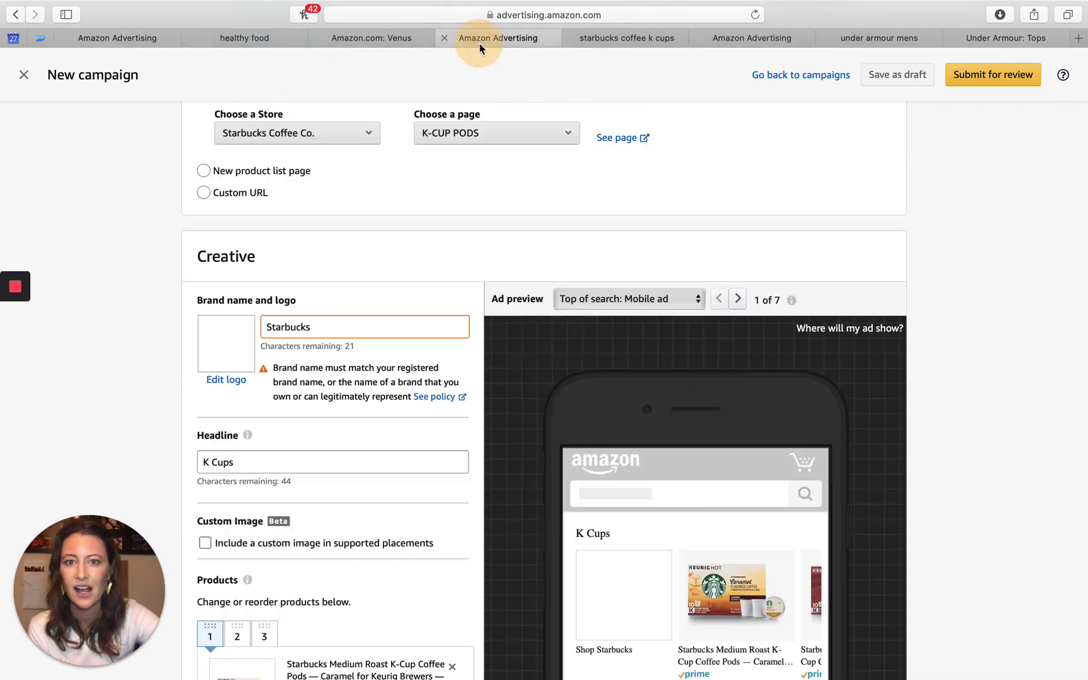
{"action": "scroll", "coordinate": [411, 346], "scroll_direction": "up", "scroll_amount": 5}
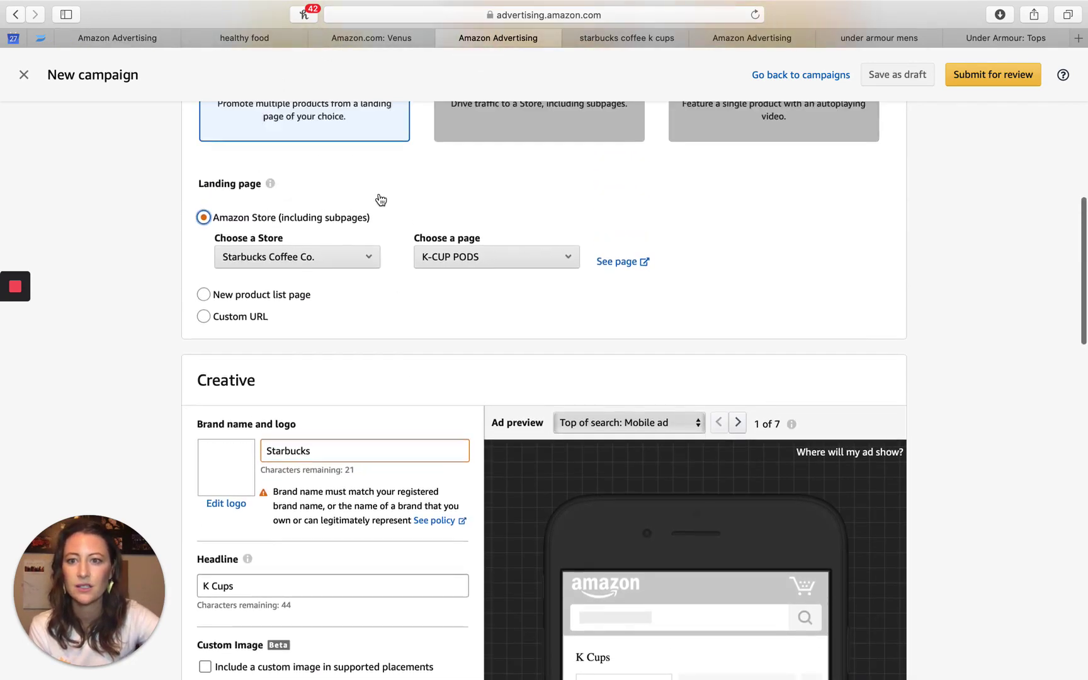
{"action": "scroll", "coordinate": [381, 199], "scroll_direction": "up", "scroll_amount": 2}
{"action": "scroll", "coordinate": [306, 340], "scroll_direction": "down", "scroll_amount": 1}
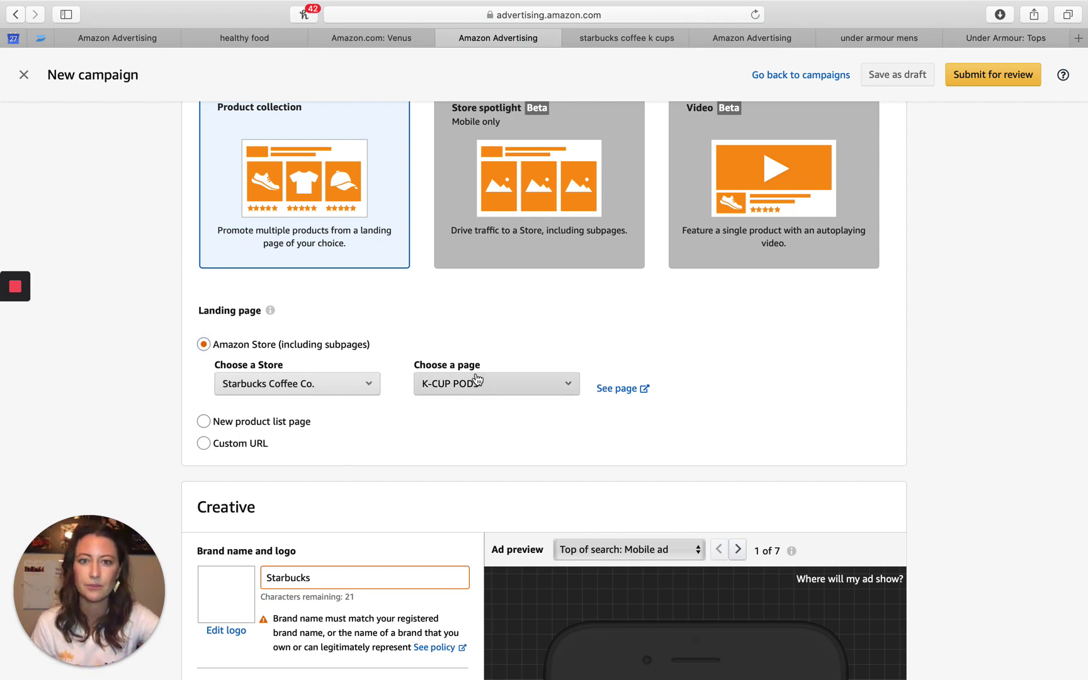
{"action": "scroll", "coordinate": [477, 378], "scroll_direction": "down", "scroll_amount": 3}
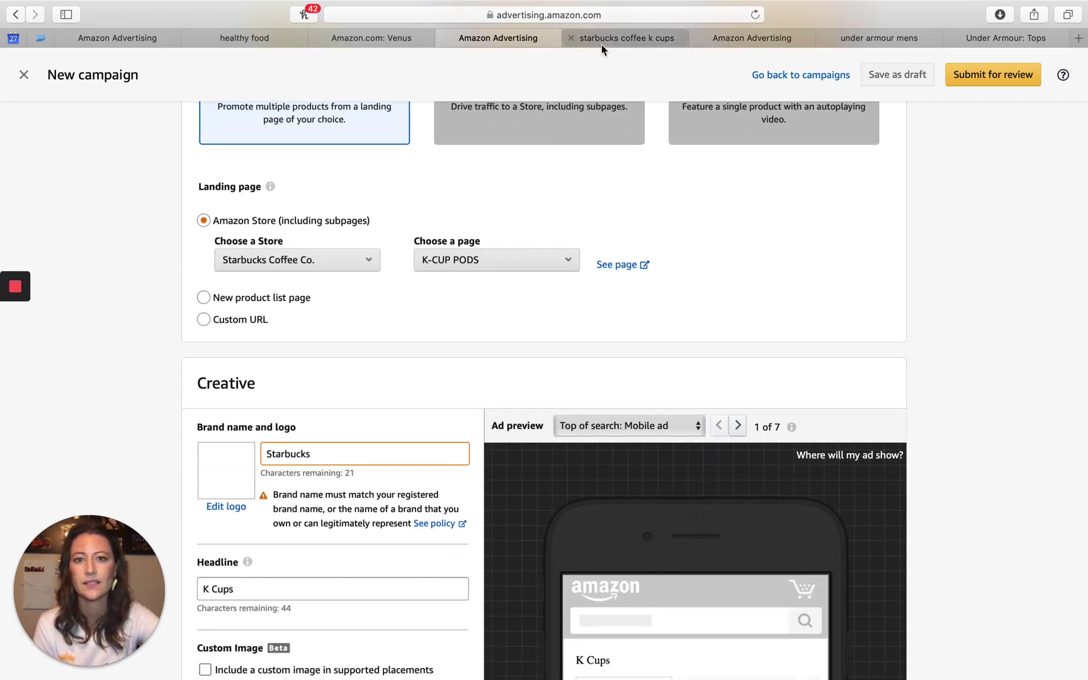
- View the 'starbucks coffee k cups' search results with the Starbucks brand ad
{"action": "left_click", "coordinate": [609, 40]}
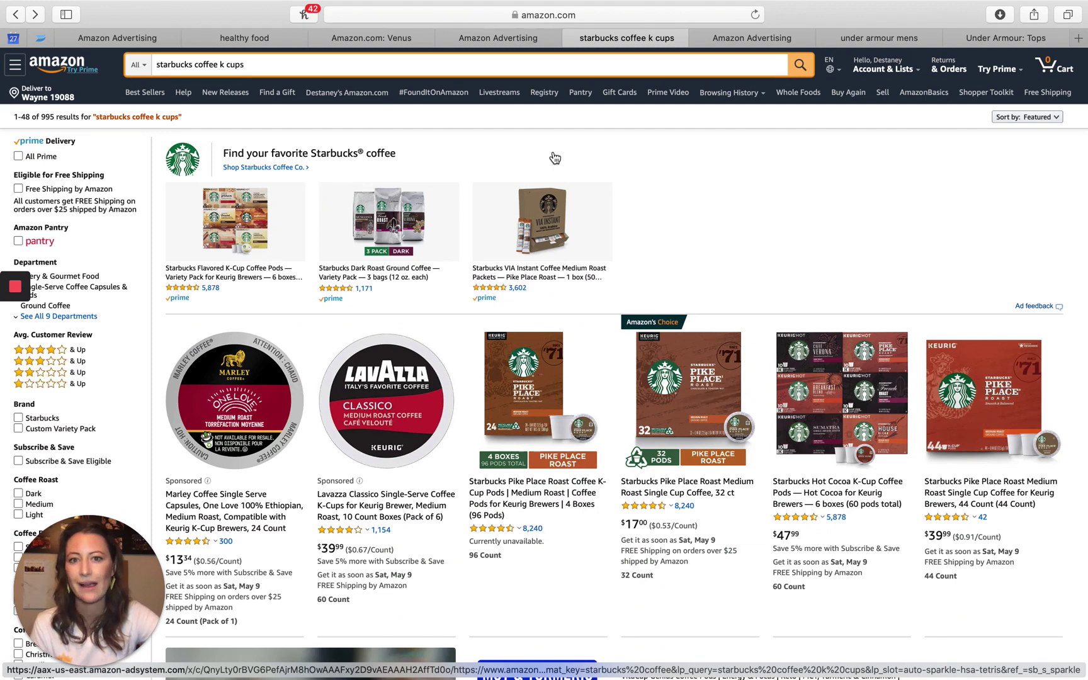
- Preview the Starbucks ad's second and third featured products, then return to the k cups results
{"action": "left_click", "coordinate": [524, 39]}
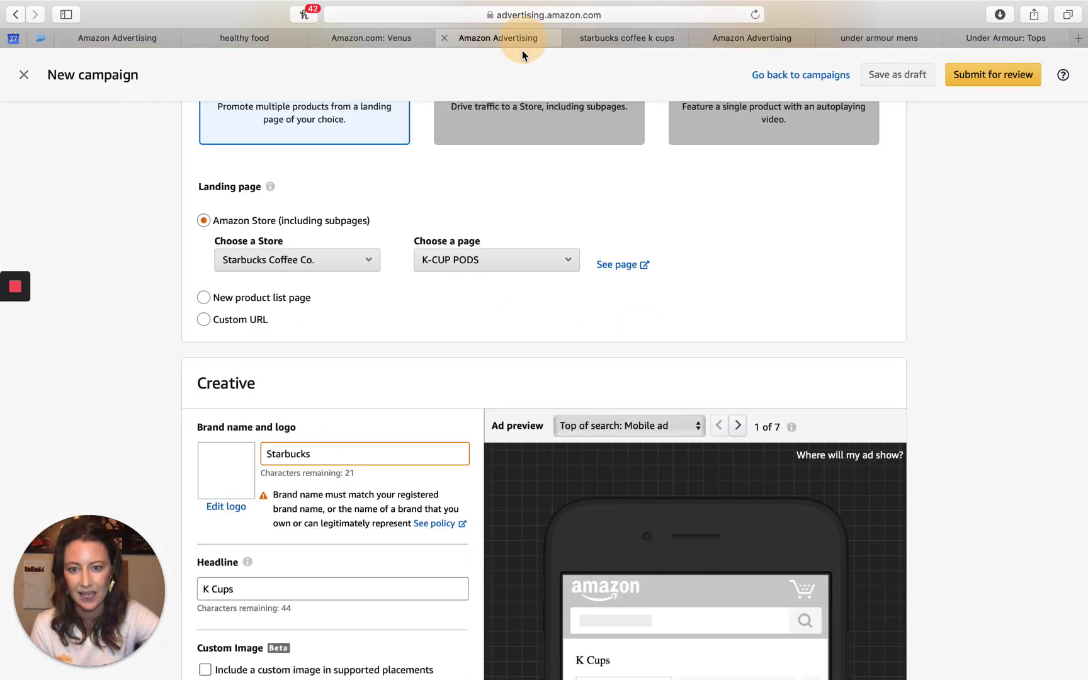
{"action": "scroll", "coordinate": [498, 334], "scroll_direction": "down", "scroll_amount": 5}
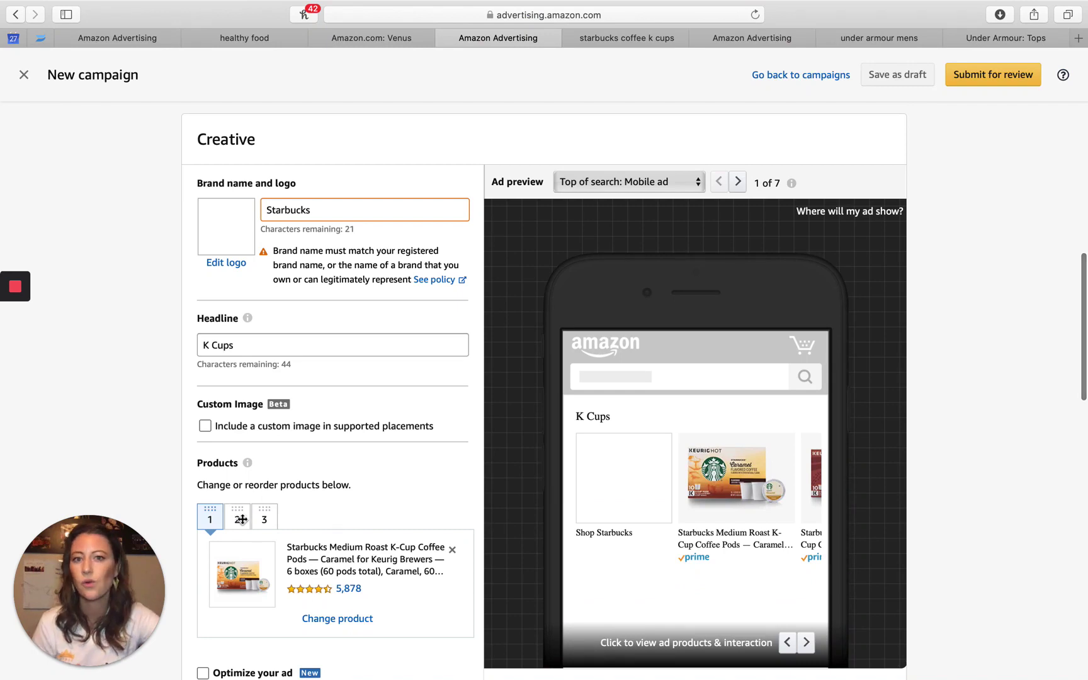
{"action": "left_click", "coordinate": [242, 520]}
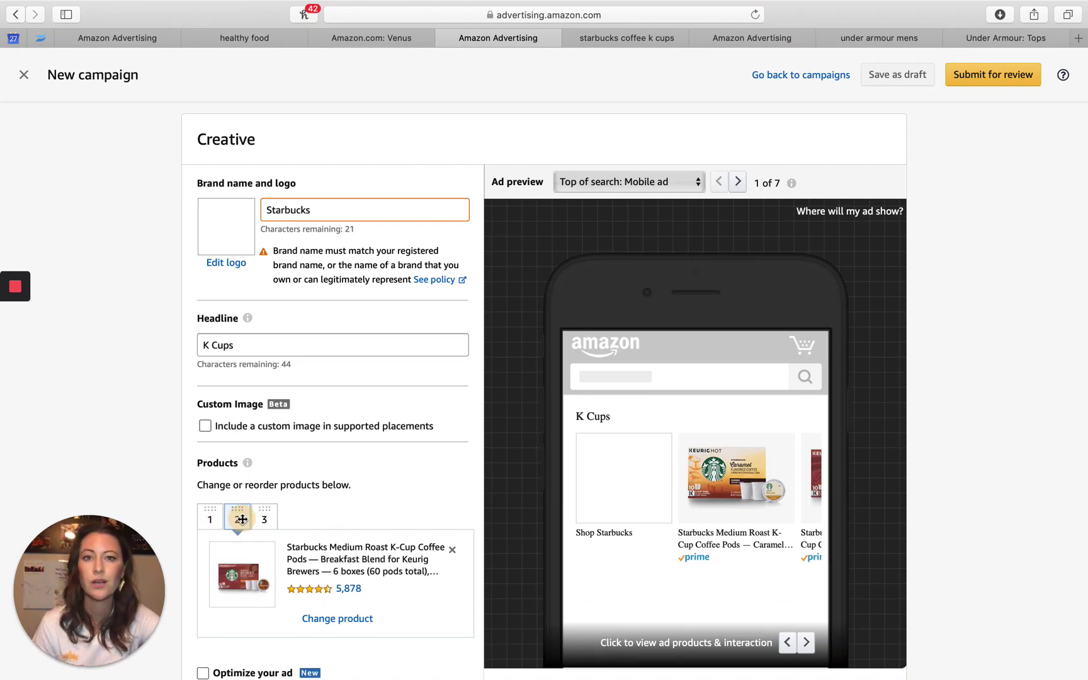
{"action": "left_click", "coordinate": [264, 518]}
{"action": "scroll", "coordinate": [301, 499], "scroll_direction": "down", "scroll_amount": 1}
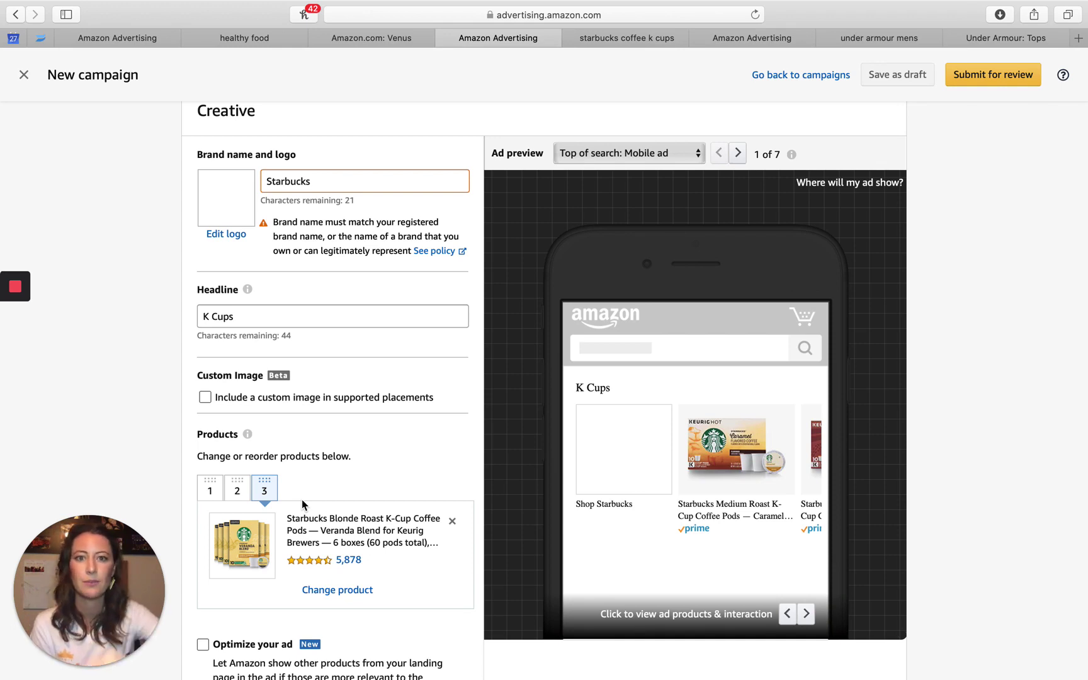
{"action": "scroll", "coordinate": [301, 499], "scroll_direction": "down", "scroll_amount": 5}
{"action": "left_click", "coordinate": [626, 43]}
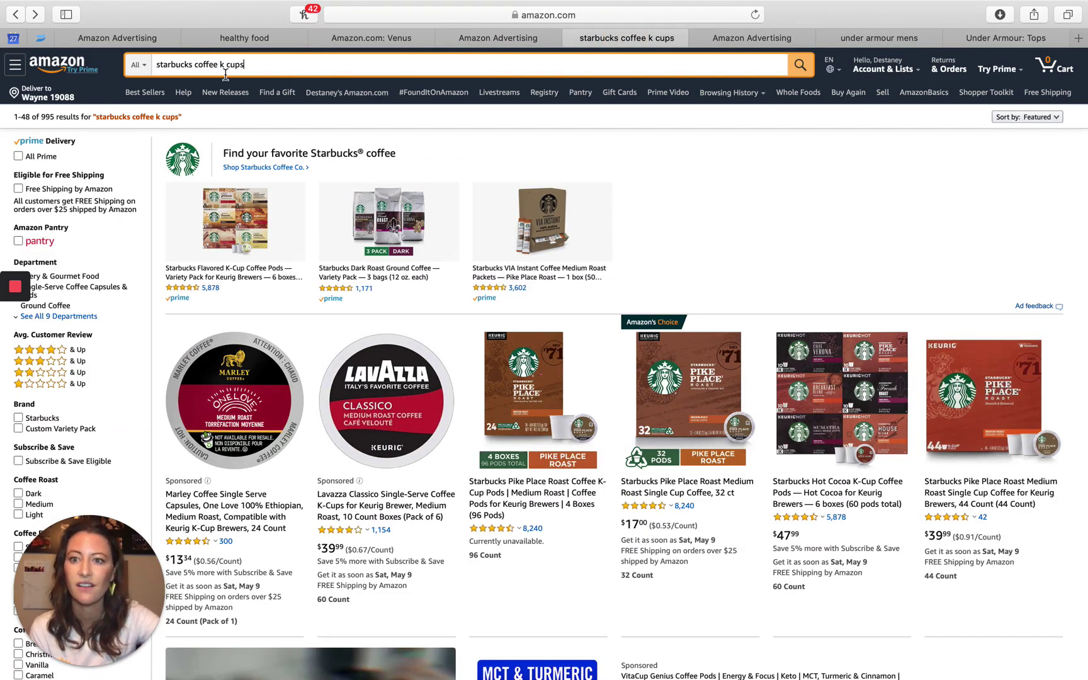
- Open the Starbucks Coffee Co. store from the ad and show a coffee can's product card on the Fresh Brew banner
{"action": "left_click", "coordinate": [285, 170]}
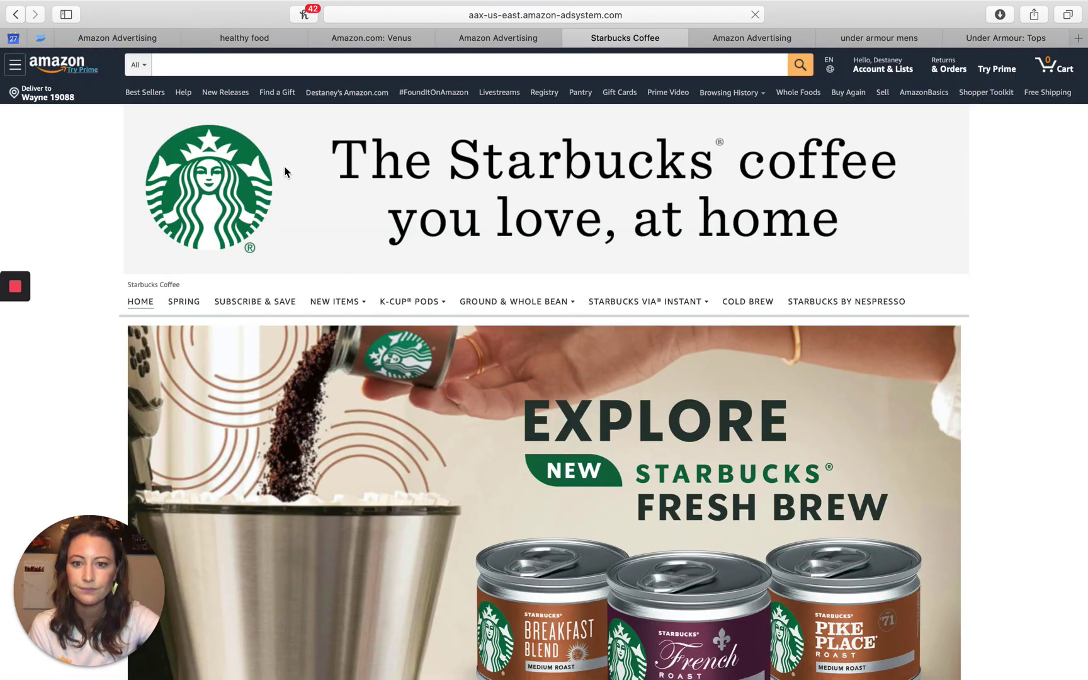
{"action": "scroll", "coordinate": [328, 170], "scroll_direction": "down", "scroll_amount": 1}
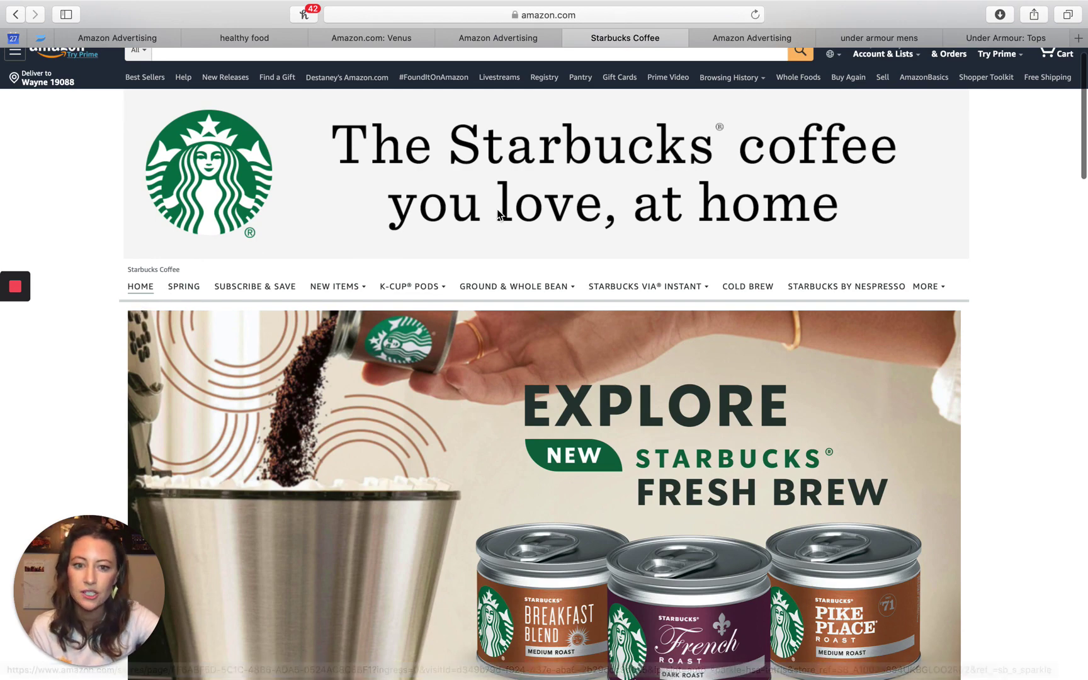
{"action": "scroll", "coordinate": [776, 154], "scroll_direction": "down", "scroll_amount": 2}
{"action": "scroll", "coordinate": [819, 176], "scroll_direction": "down", "scroll_amount": 2}
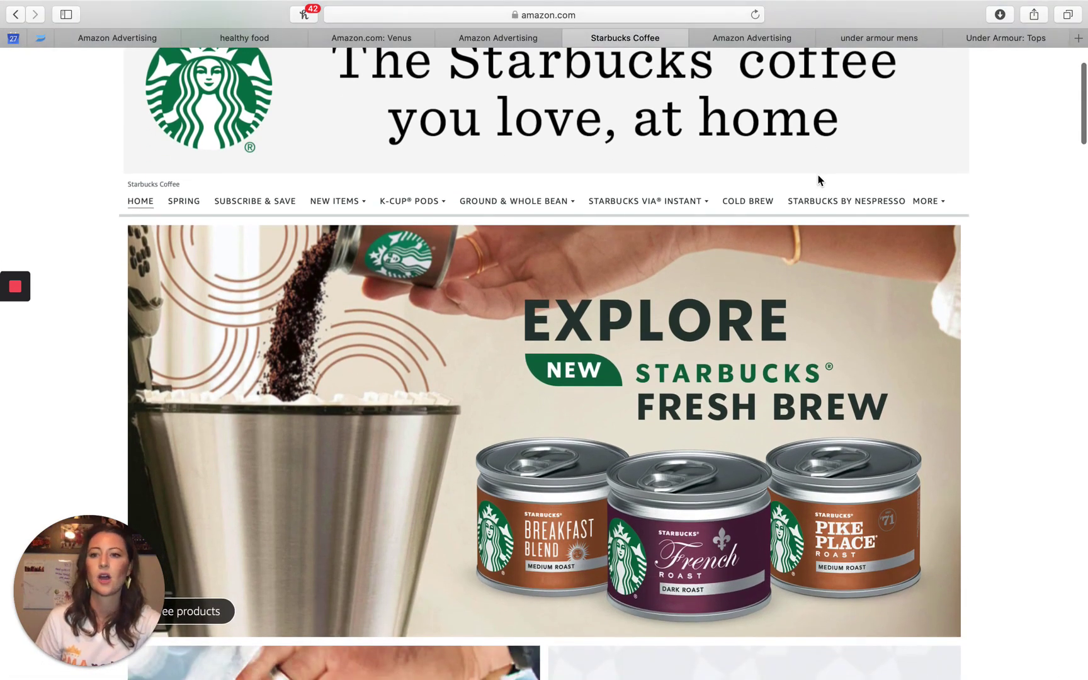
{"action": "scroll", "coordinate": [751, 388], "scroll_direction": "down", "scroll_amount": 5}
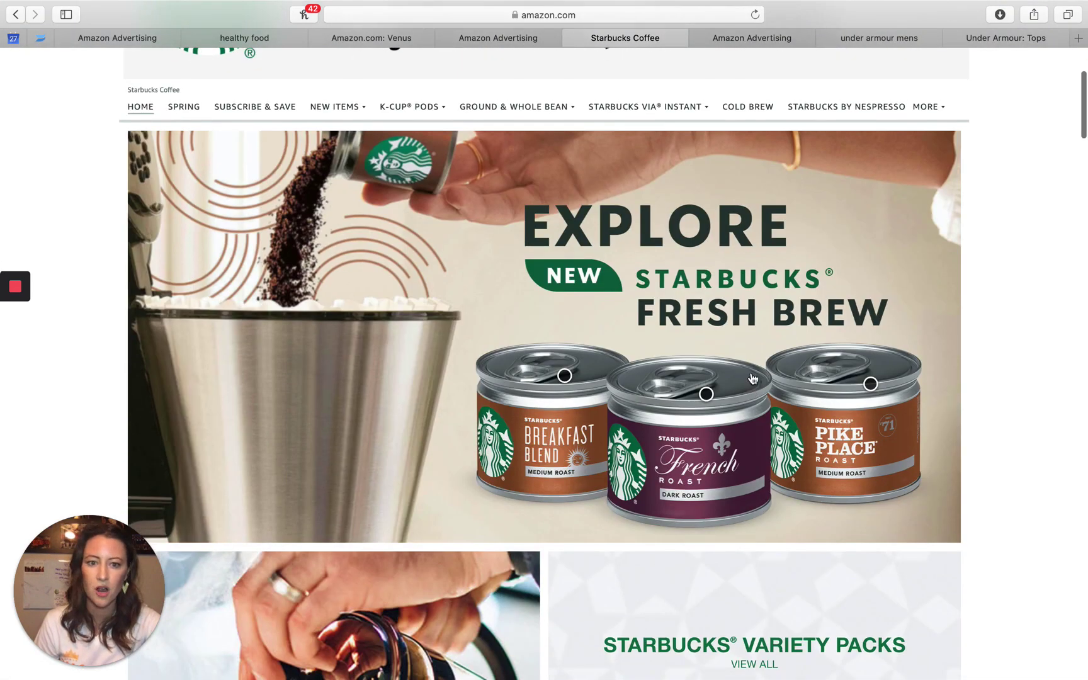
{"action": "scroll", "coordinate": [581, 439], "scroll_direction": "down", "scroll_amount": 3}
{"action": "scroll", "coordinate": [548, 504], "scroll_direction": "up", "scroll_amount": 3}
{"action": "scroll", "coordinate": [542, 484], "scroll_direction": "down", "scroll_amount": 6}
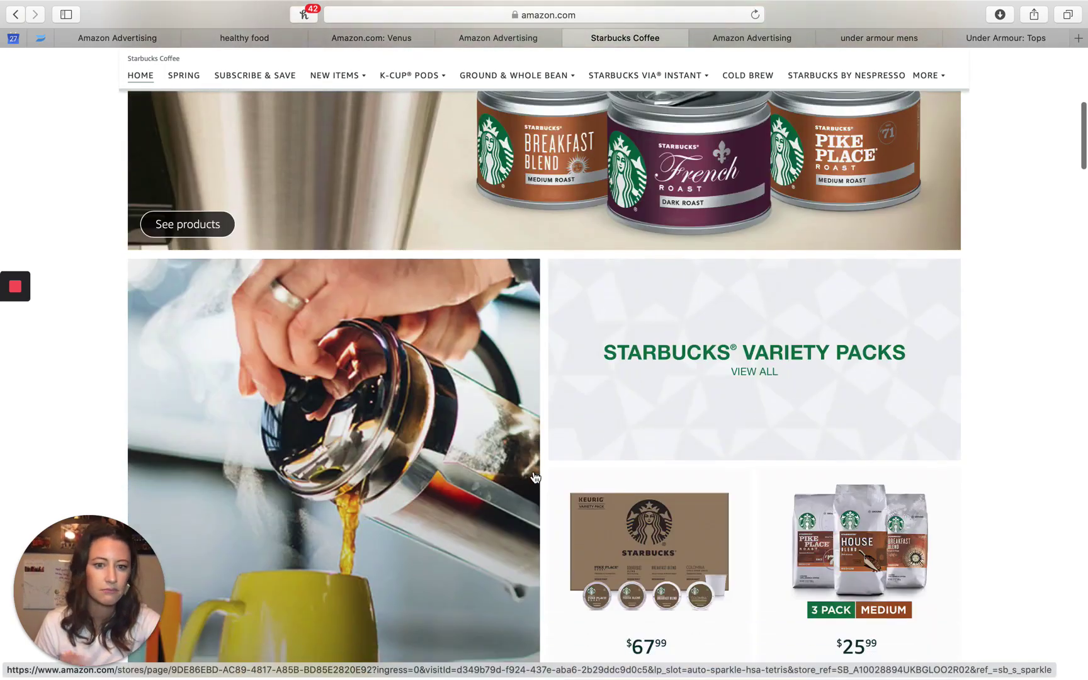
{"action": "scroll", "coordinate": [534, 478], "scroll_direction": "up", "scroll_amount": 10}
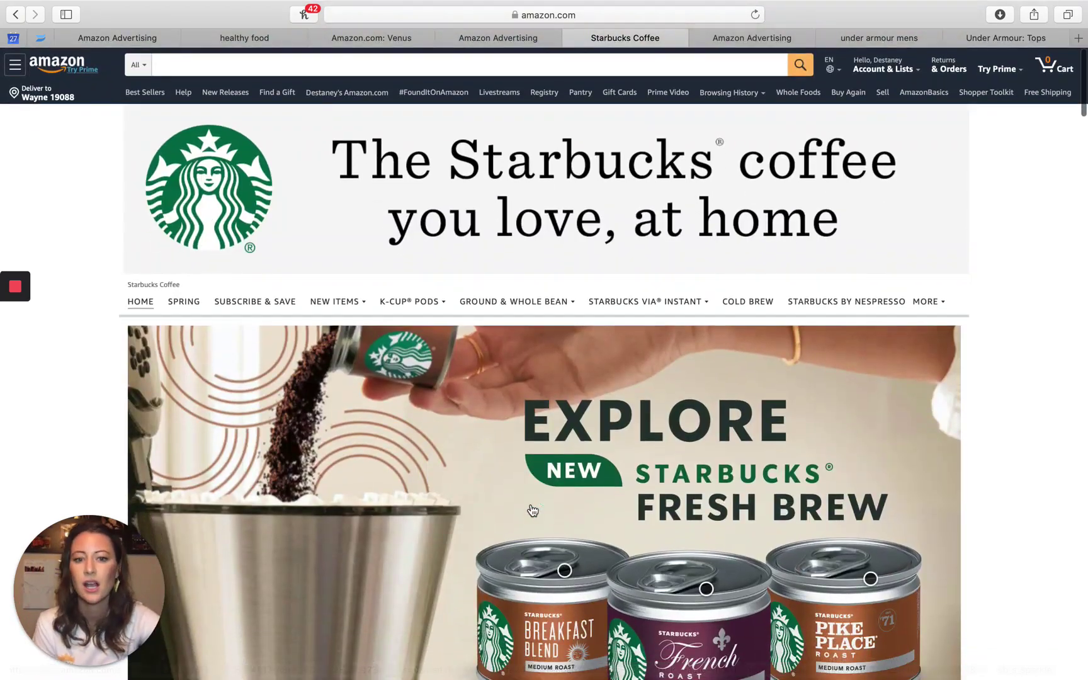
{"action": "left_click", "coordinate": [566, 570]}
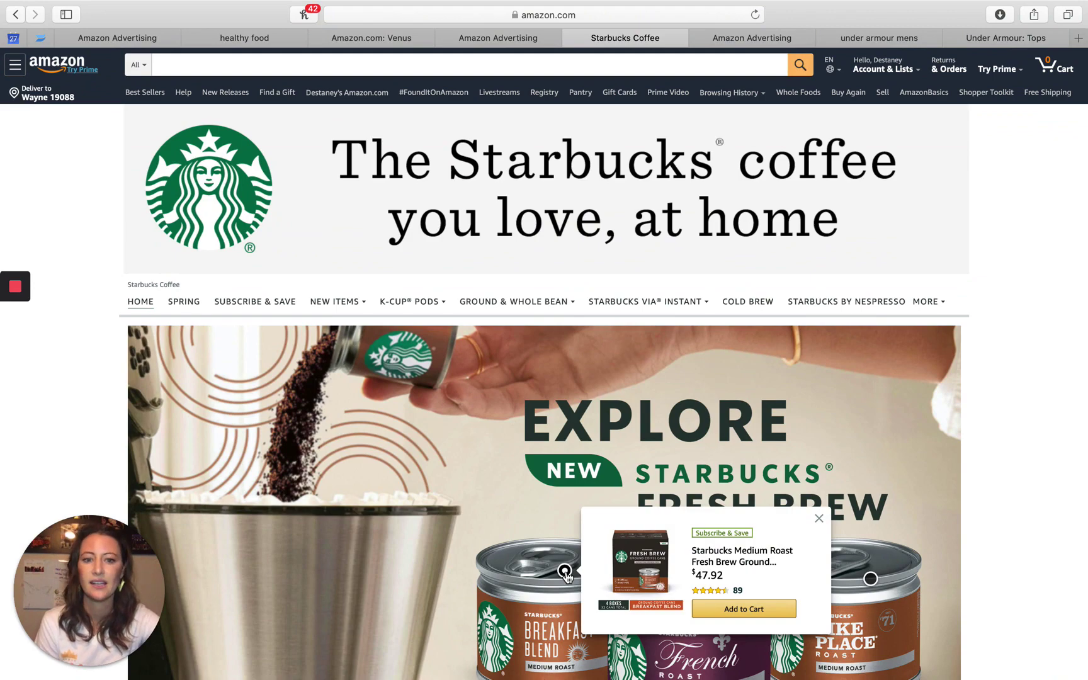
{"action": "scroll", "coordinate": [566, 570], "scroll_direction": "down", "scroll_amount": 1}
- Keep the Starbucks draft's landing page as Amazon Store, Starbucks Coffee Co., K-CUP PODS
{"action": "mouse_move", "coordinate": [881, 543]}
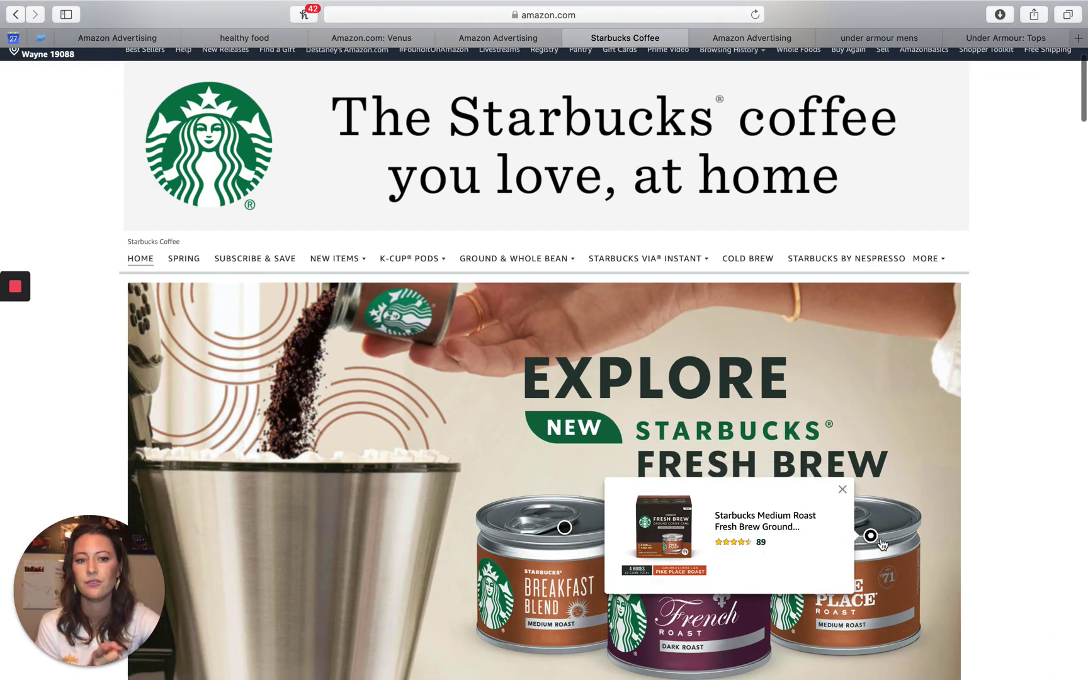
{"action": "left_click", "coordinate": [504, 38]}
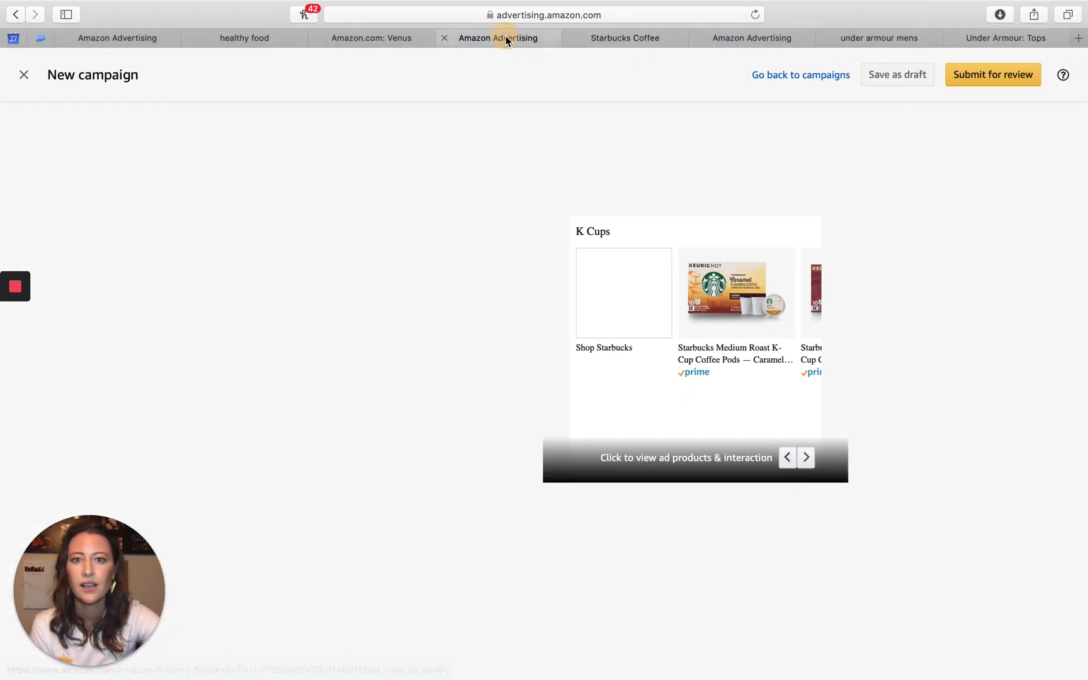
{"action": "scroll", "coordinate": [364, 216], "scroll_direction": "up", "scroll_amount": 6}
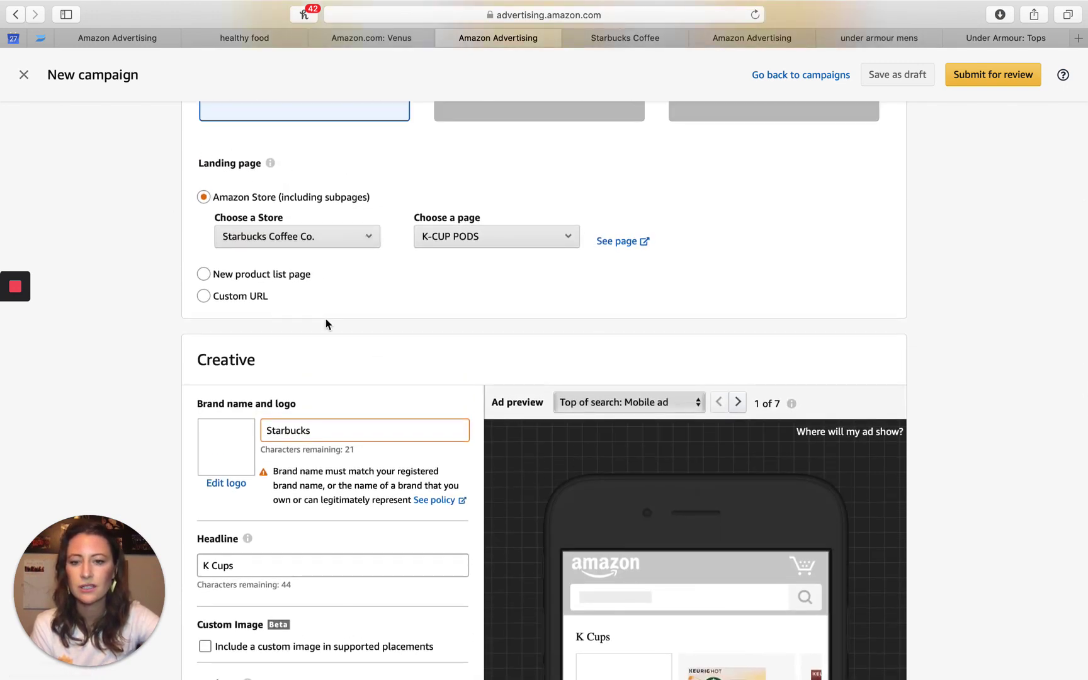
{"action": "left_click", "coordinate": [353, 195]}
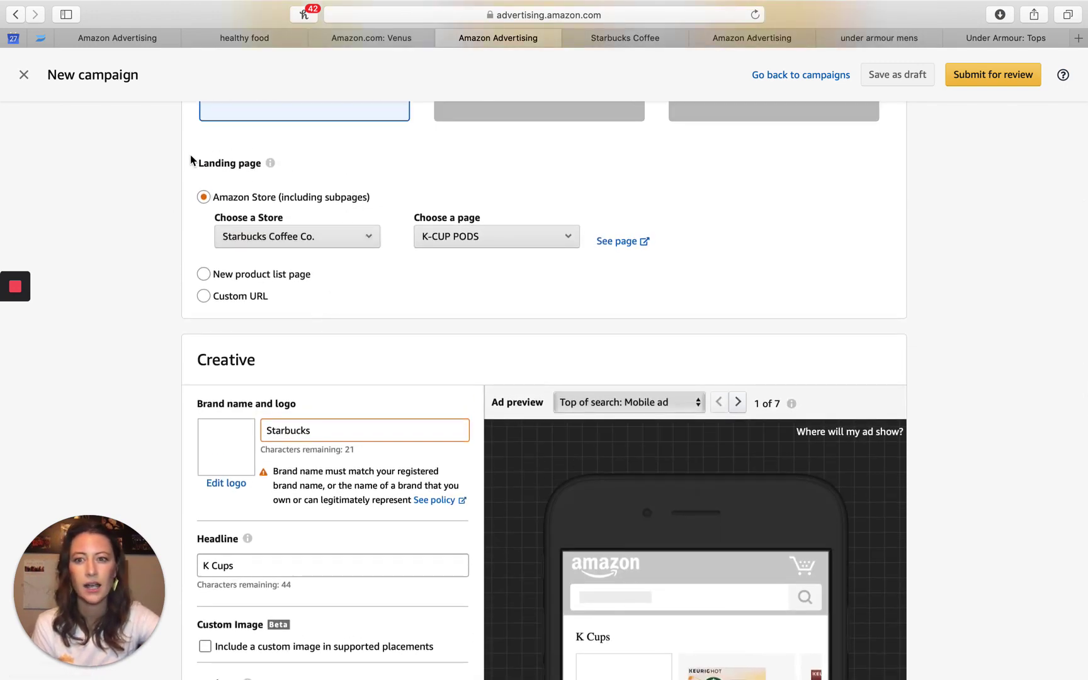
{"action": "scroll", "coordinate": [191, 159], "scroll_direction": "down", "scroll_amount": 1}
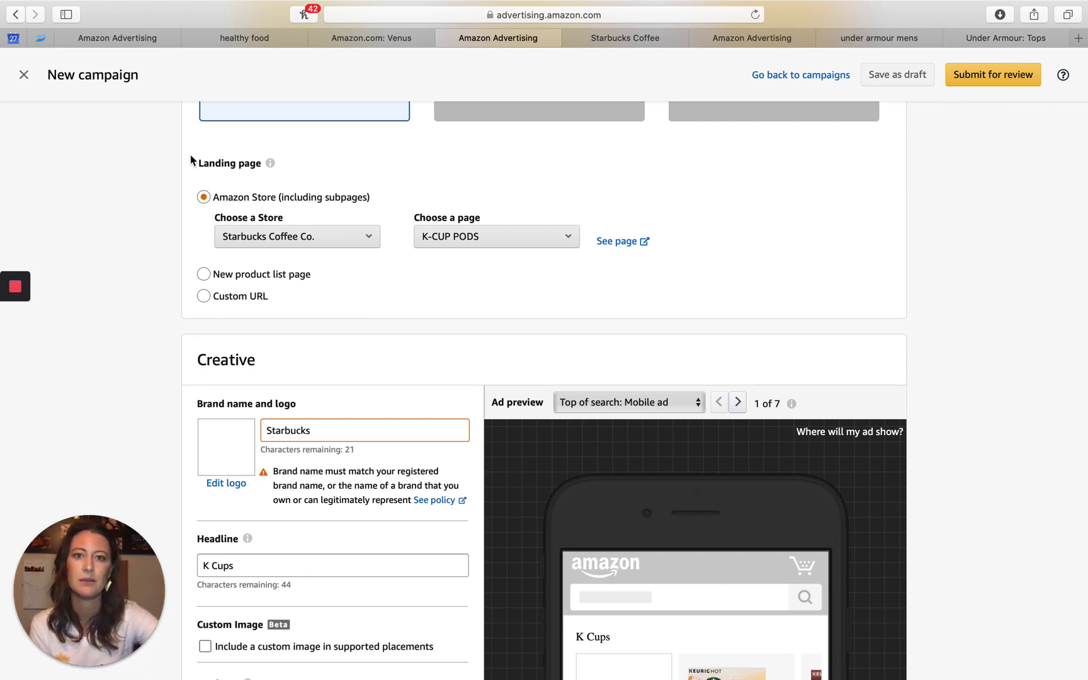
{"action": "scroll", "coordinate": [191, 159], "scroll_direction": "up", "scroll_amount": 2}
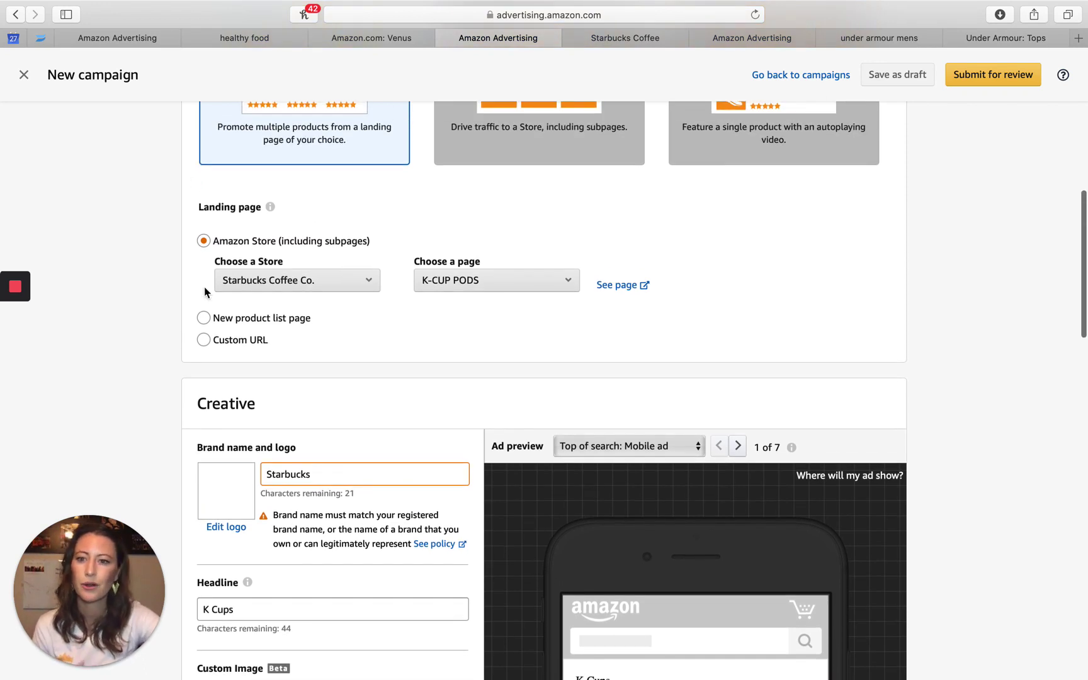
{"action": "scroll", "coordinate": [210, 326], "scroll_direction": "down", "scroll_amount": 1}
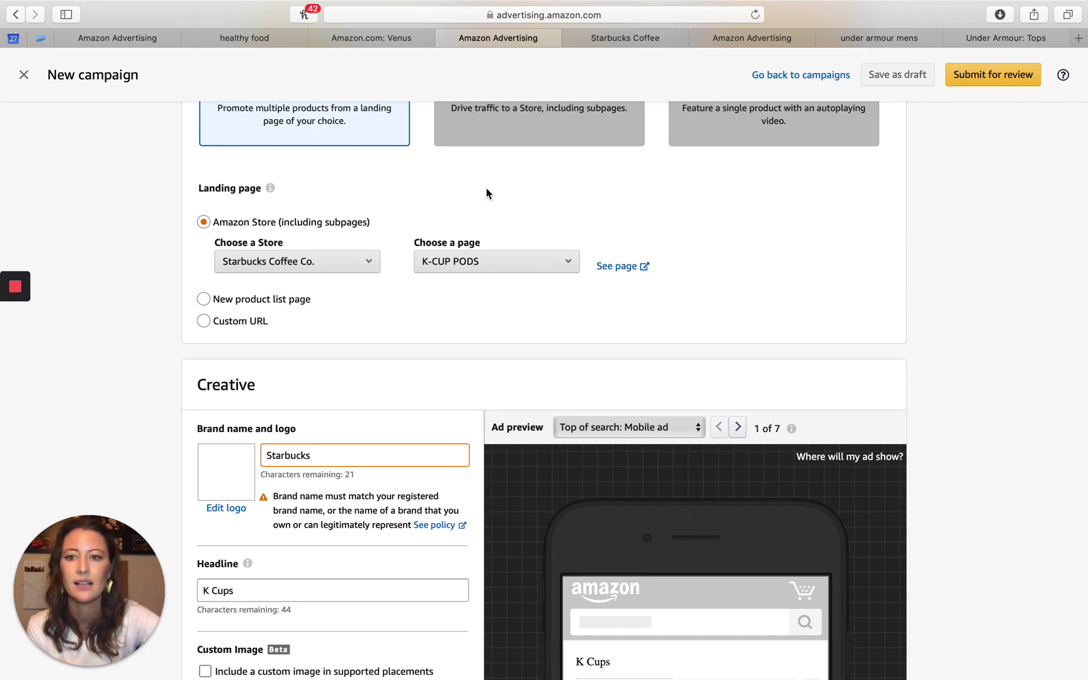
{"action": "scroll", "coordinate": [485, 195], "scroll_direction": "down", "scroll_amount": 3}
- Review the Under Armour store spotlight campaign's ad format and ad preview placement options
{"action": "left_click", "coordinate": [616, 39]}
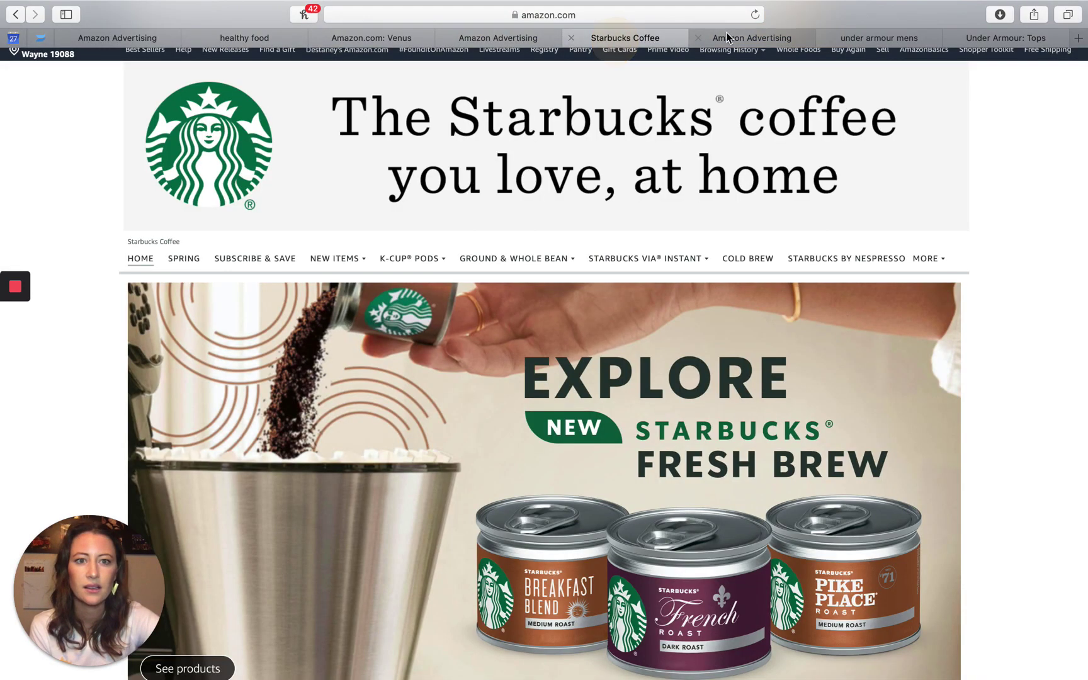
{"action": "left_click", "coordinate": [742, 38]}
{"action": "scroll", "coordinate": [447, 150], "scroll_direction": "up", "scroll_amount": 10}
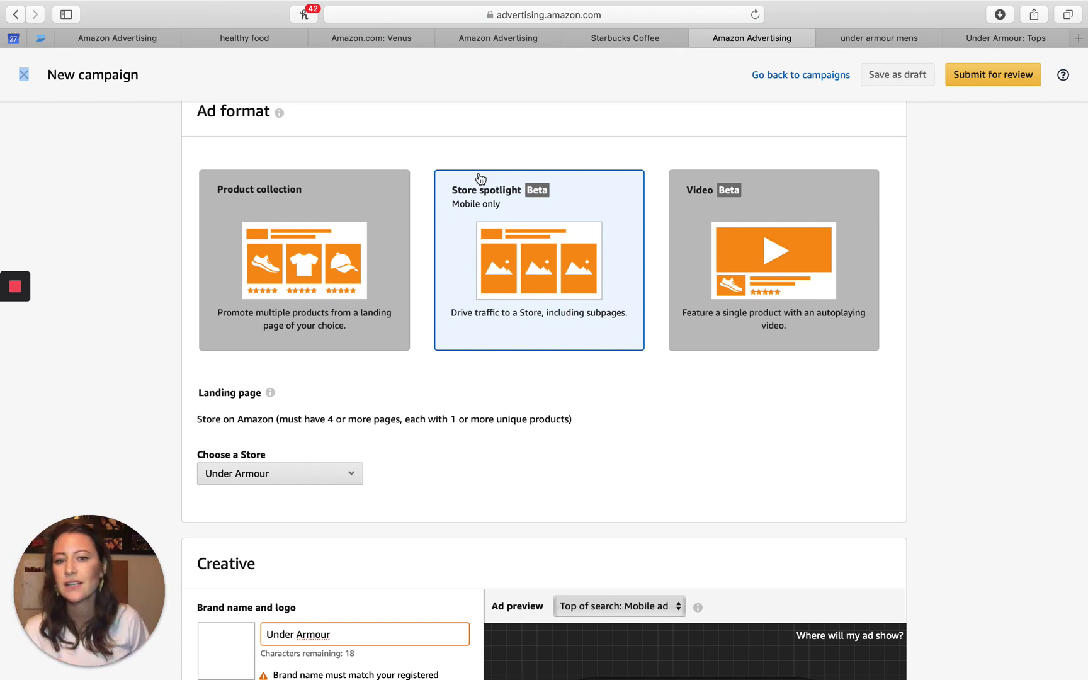
{"action": "scroll", "coordinate": [481, 178], "scroll_direction": "down", "scroll_amount": 2}
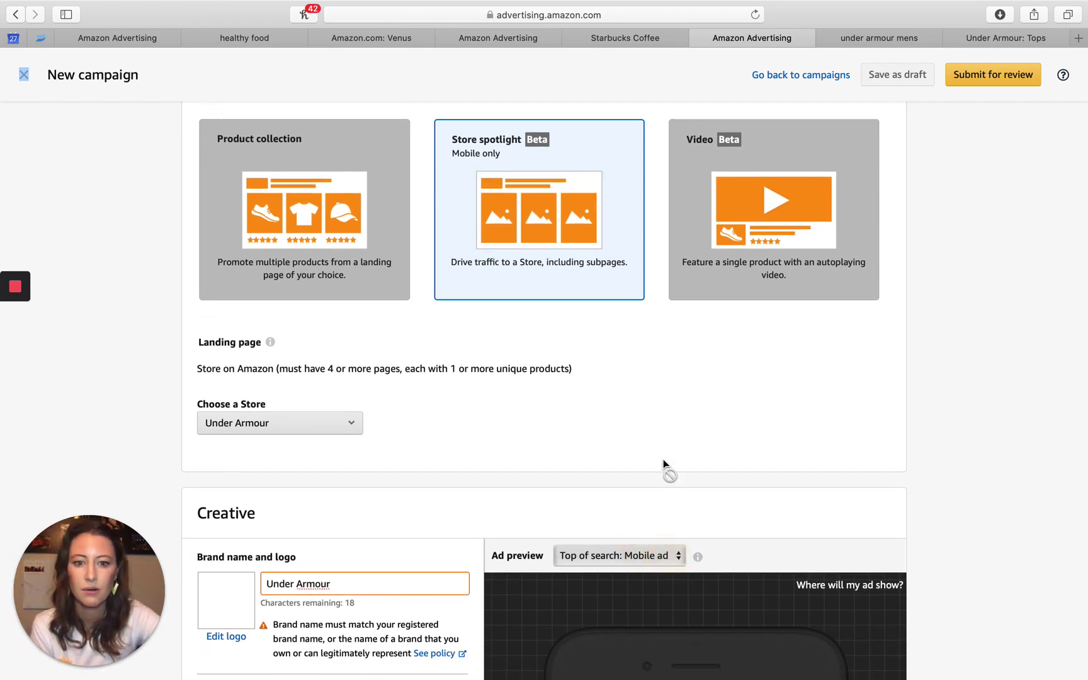
{"action": "scroll", "coordinate": [663, 469], "scroll_direction": "down", "scroll_amount": 5}
{"action": "left_click", "coordinate": [672, 388]}
{"action": "scroll", "coordinate": [646, 320], "scroll_direction": "up", "scroll_amount": 5}
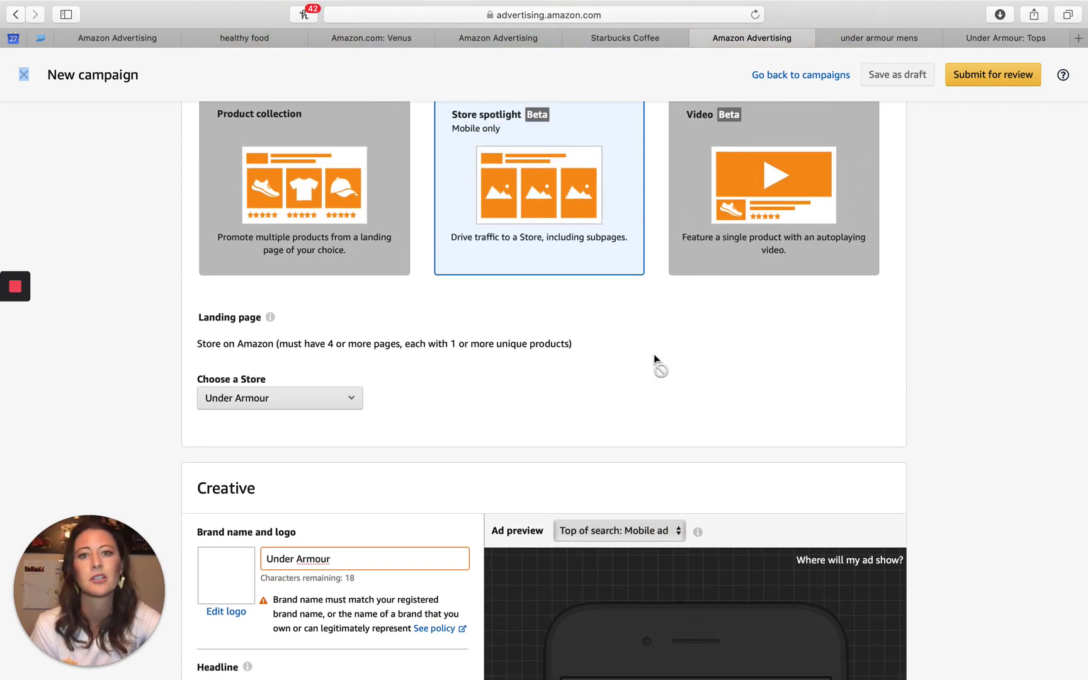
{"action": "scroll", "coordinate": [654, 354], "scroll_direction": "up", "scroll_amount": 1}
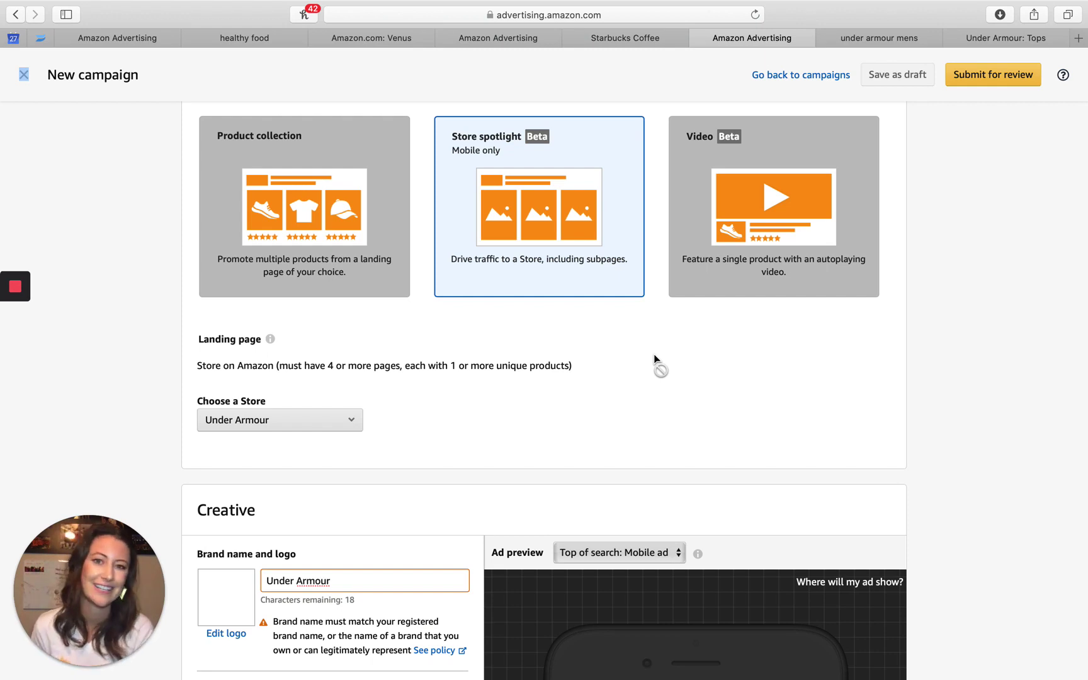
- Review the Tops, Bottoms and Accessories creative, then view the live 'under armour mens' results
{"action": "scroll", "coordinate": [654, 354], "scroll_direction": "down", "scroll_amount": 5}
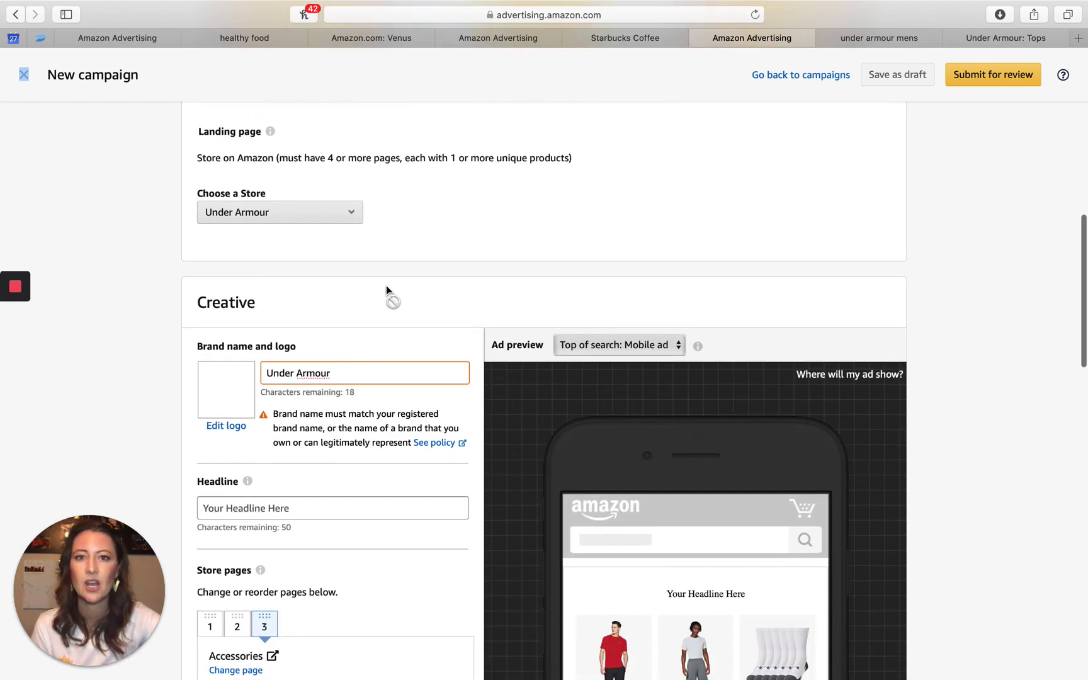
{"action": "scroll", "coordinate": [386, 286], "scroll_direction": "down", "scroll_amount": 1}
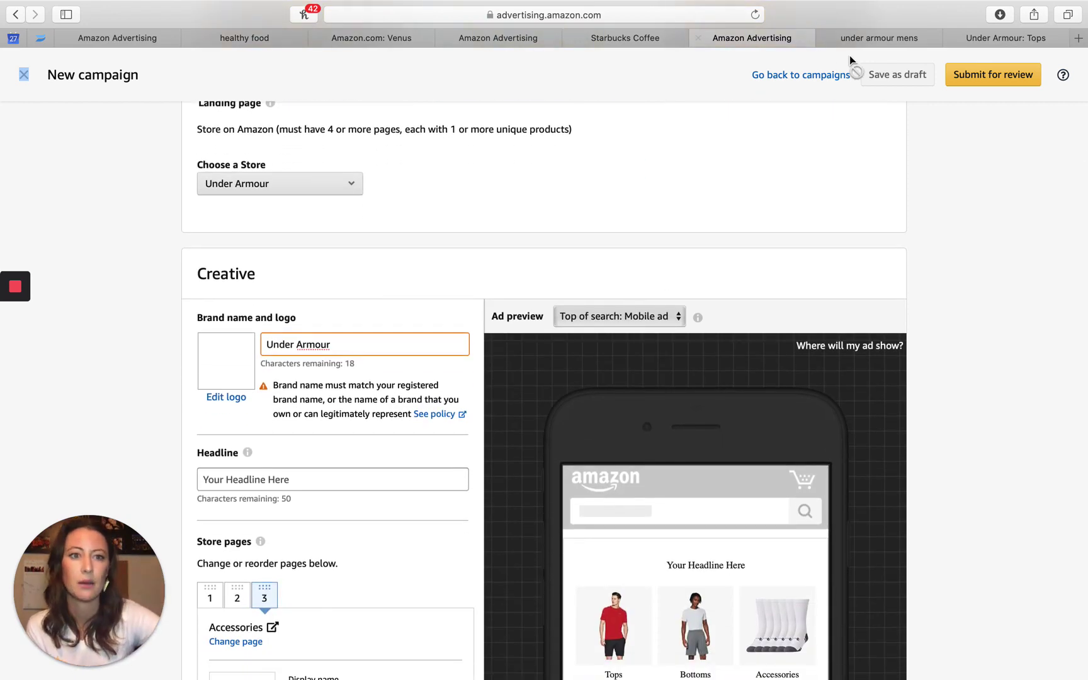
{"action": "left_click", "coordinate": [873, 38]}
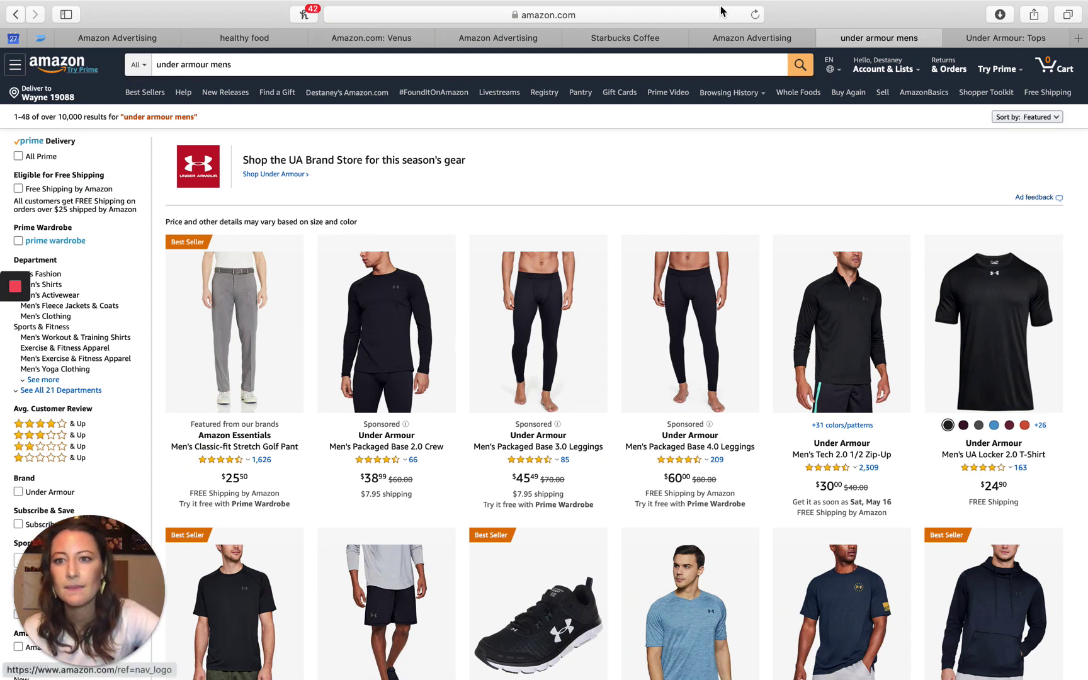
- Return to the Under Armour campaign draft and its Tops, Bottoms and Accessories store pages
{"action": "left_click", "coordinate": [773, 36]}
{"action": "scroll", "coordinate": [513, 316], "scroll_direction": "down", "scroll_amount": 5}
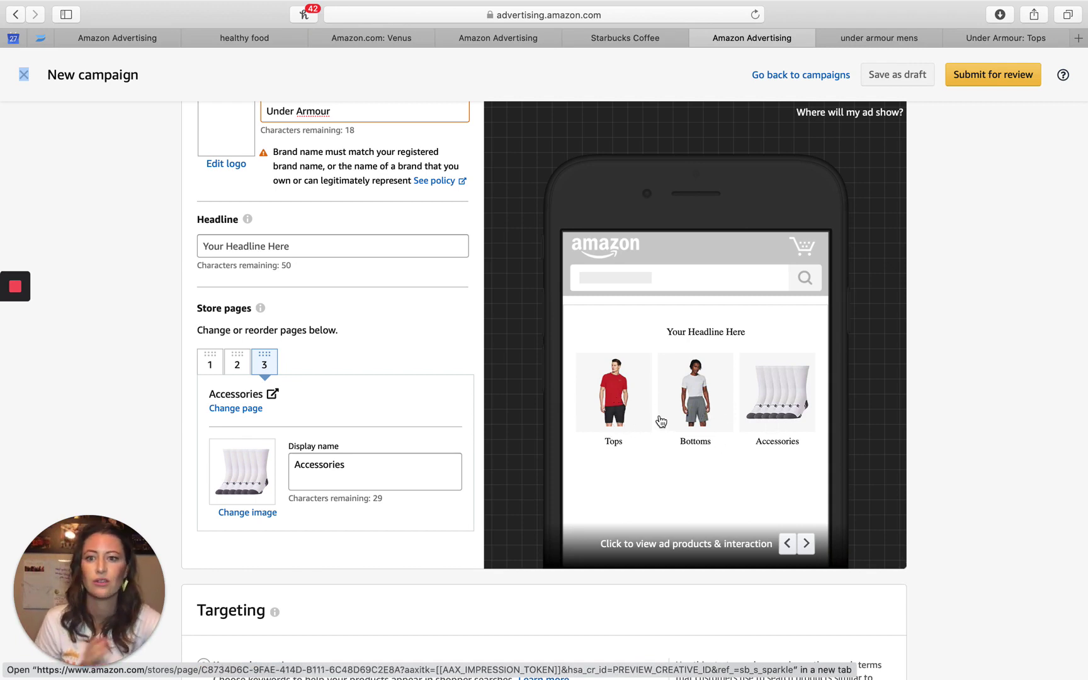
- Keep the Accessories display name unchanged and open the store page choices for slot 3
{"action": "double_click", "coordinate": [341, 463]}
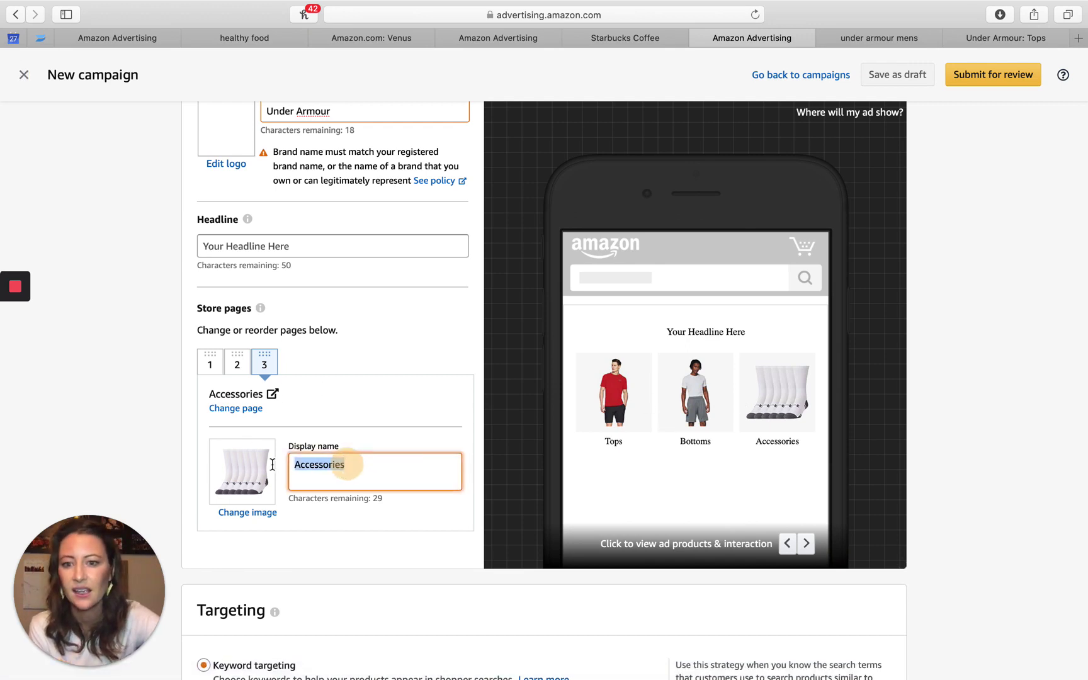
{"action": "left_click", "coordinate": [353, 340]}
{"action": "left_click", "coordinate": [243, 410]}
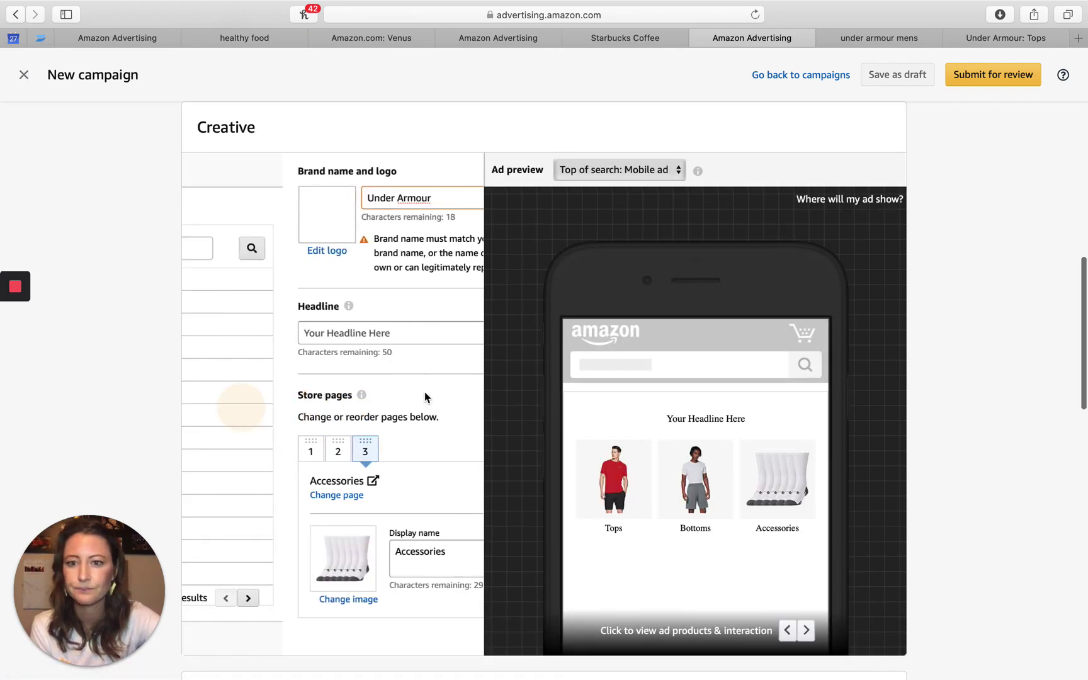
{"action": "scroll", "coordinate": [347, 400], "scroll_direction": "down", "scroll_amount": 3}
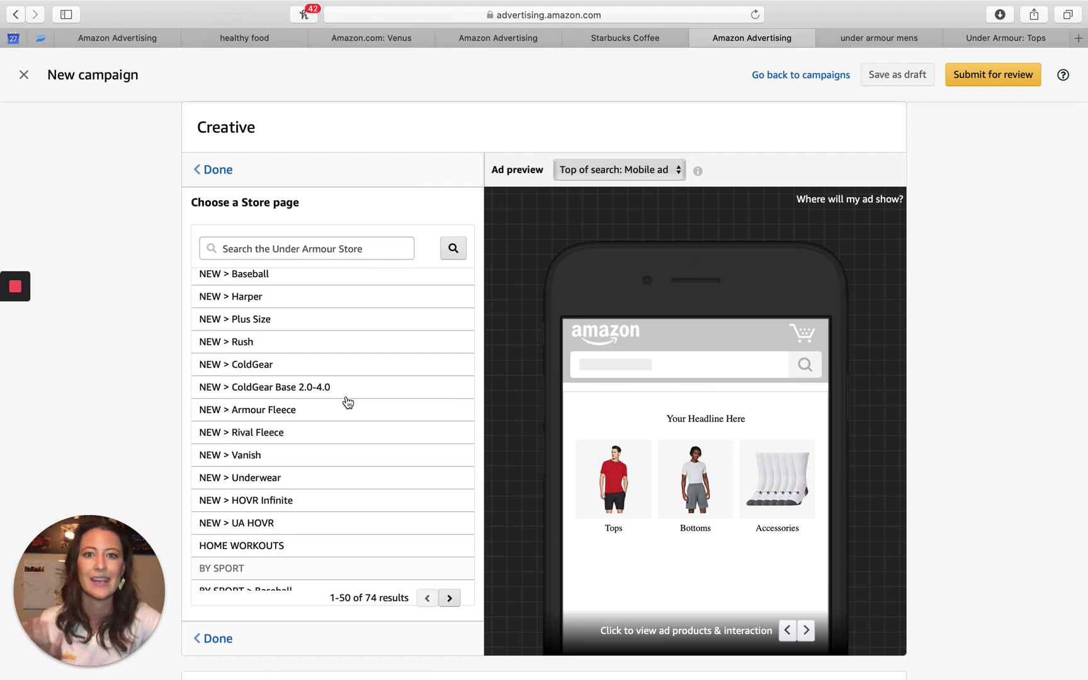
{"action": "scroll", "coordinate": [348, 402], "scroll_direction": "down", "scroll_amount": 5}
- Bring back the Starbucks campaign draft showing its Starbucks Coffee Co. K-CUP PODS landing page
{"action": "scroll", "coordinate": [348, 402], "scroll_direction": "up", "scroll_amount": 1}
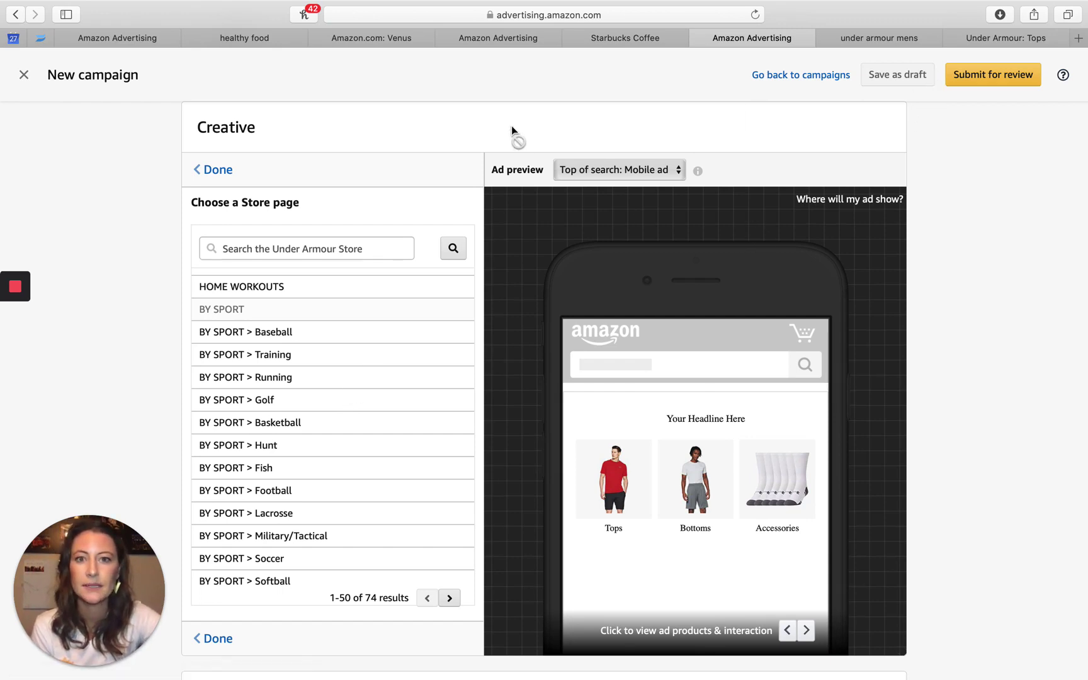
{"action": "scroll", "coordinate": [328, 286], "scroll_direction": "up", "scroll_amount": 4}
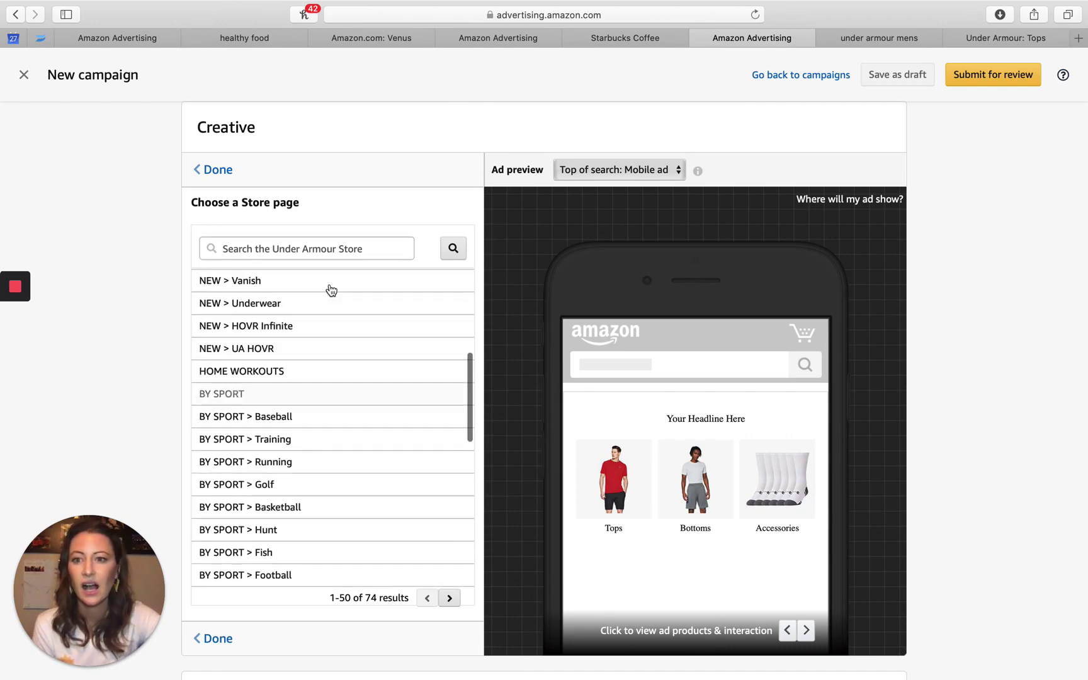
{"action": "scroll", "coordinate": [265, 203], "scroll_direction": "up", "scroll_amount": 1}
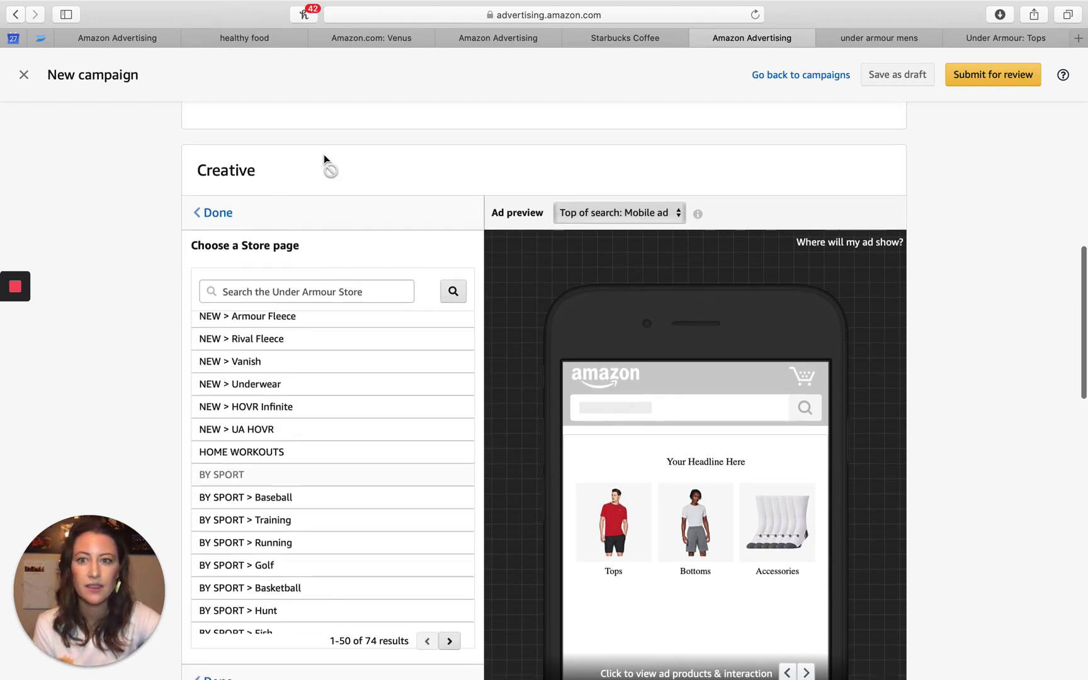
{"action": "scroll", "coordinate": [325, 165], "scroll_direction": "down", "scroll_amount": 5}
{"action": "scroll", "coordinate": [306, 567], "scroll_direction": "up", "scroll_amount": 1}
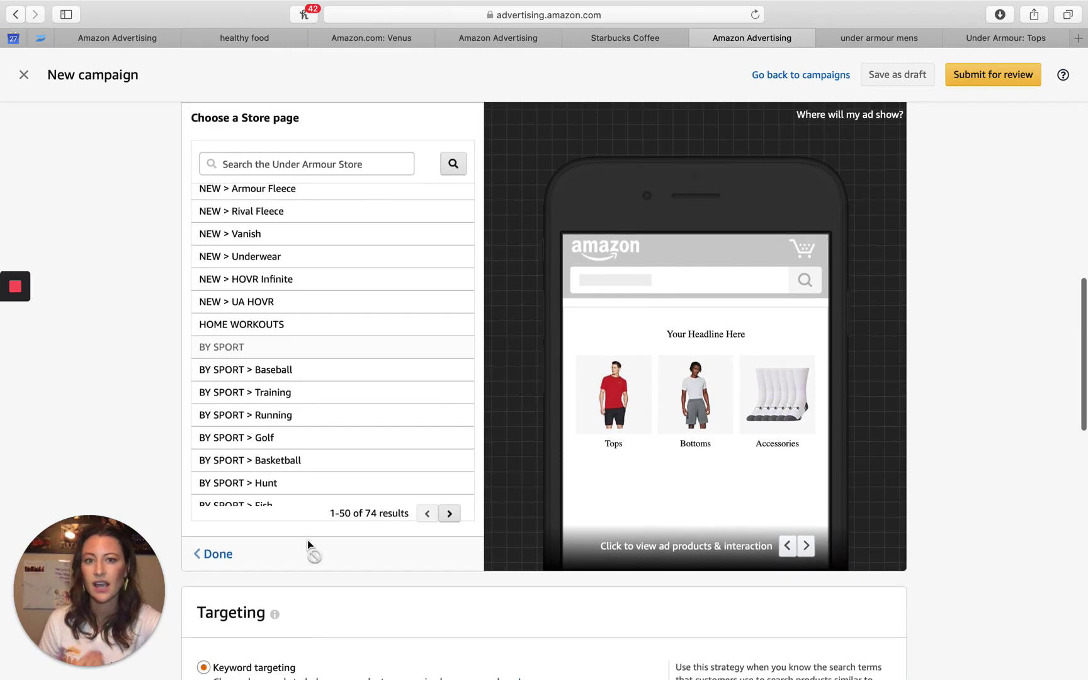
{"action": "scroll", "coordinate": [441, 69], "scroll_direction": "up", "scroll_amount": 1}
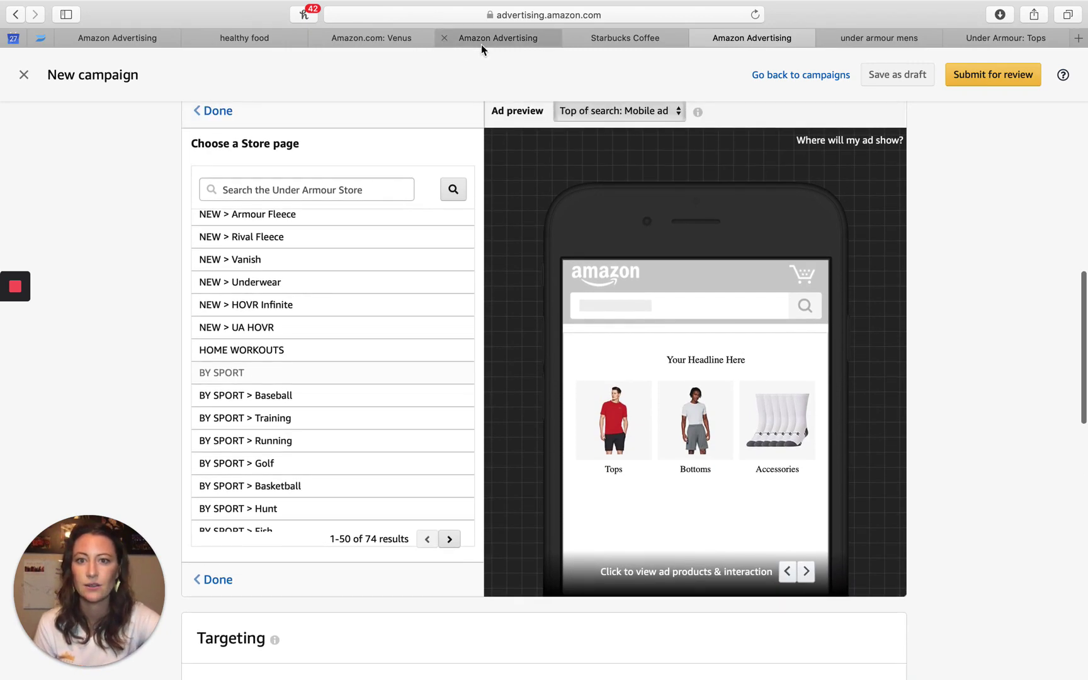
{"action": "left_click", "coordinate": [481, 43]}
{"action": "scroll", "coordinate": [369, 222], "scroll_direction": "up", "scroll_amount": 2}
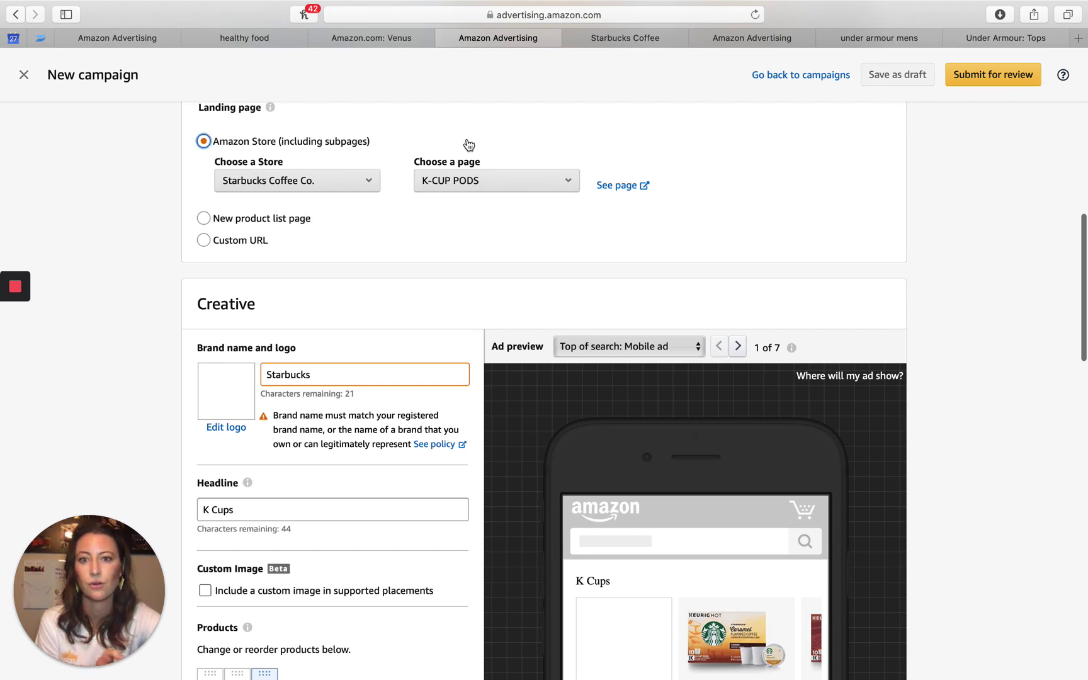
- In the Under Armour draft, confirm Tops, Bottoms and Accessories as the ad's store pages
{"action": "scroll", "coordinate": [439, 384], "scroll_direction": "down", "scroll_amount": 3}
{"action": "scroll", "coordinate": [272, 636], "scroll_direction": "down", "scroll_amount": 1}
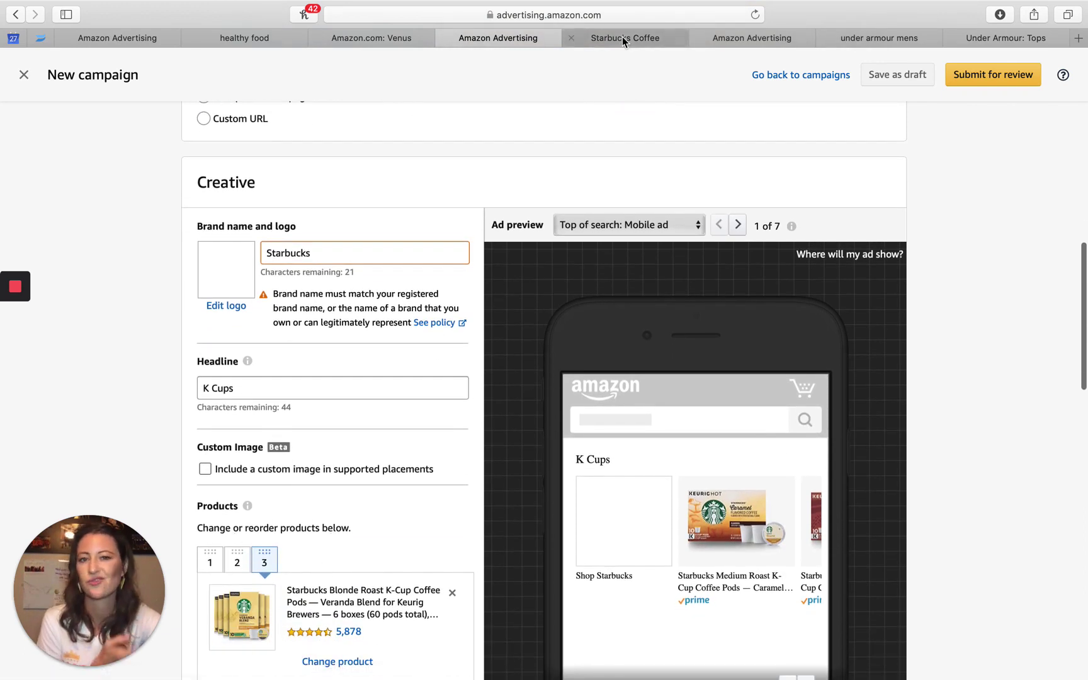
{"action": "left_click", "coordinate": [759, 37]}
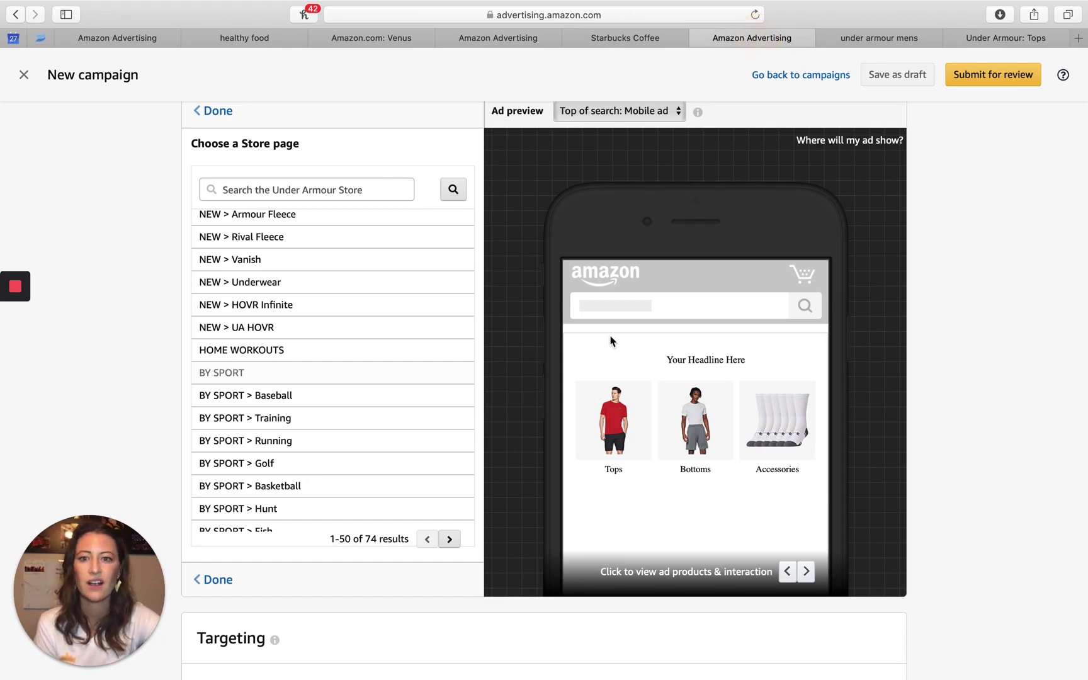
{"action": "left_click", "coordinate": [215, 582]}
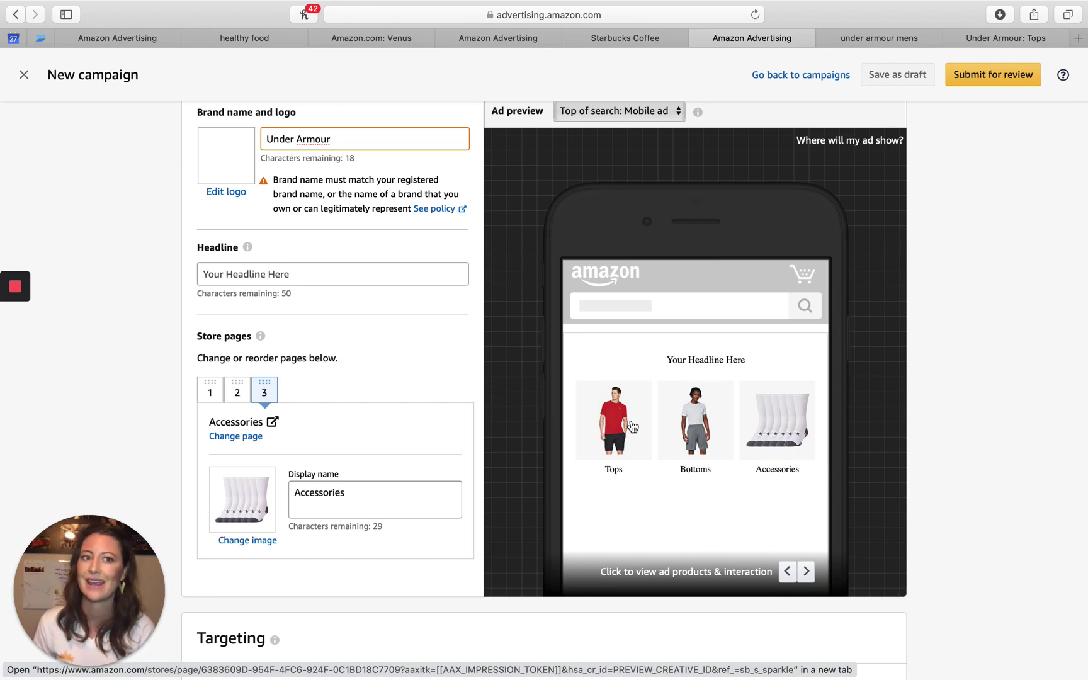
- View the Under Armour MEN > Tops store page on Amazon.com
{"action": "left_click", "coordinate": [1008, 37]}
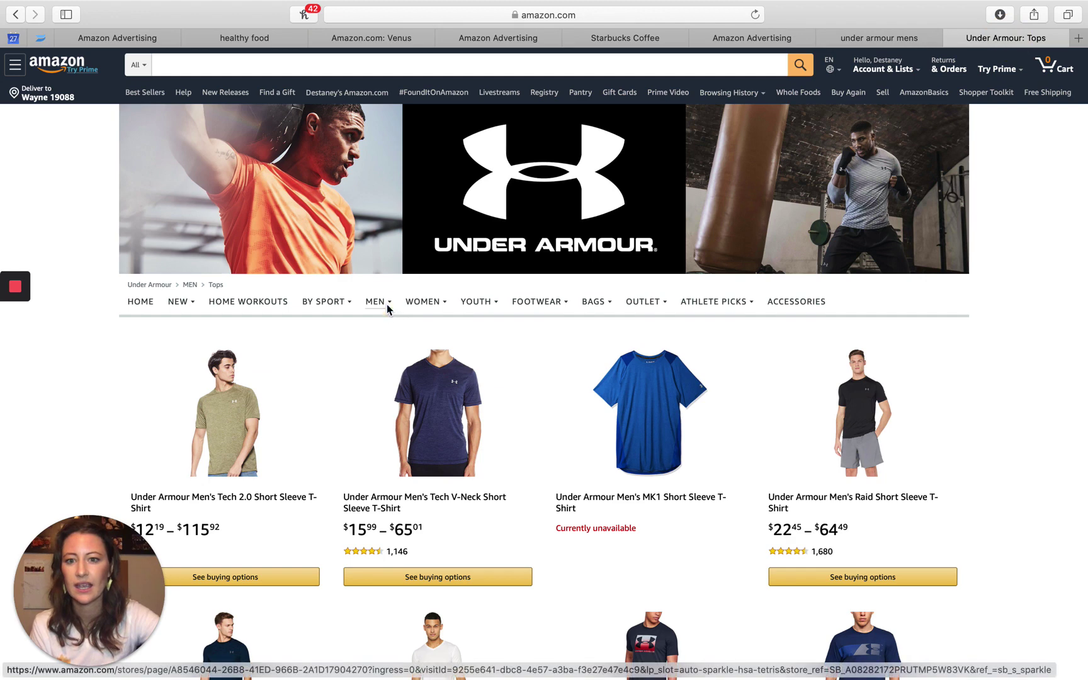
{"action": "mouse_move", "coordinate": [387, 310]}
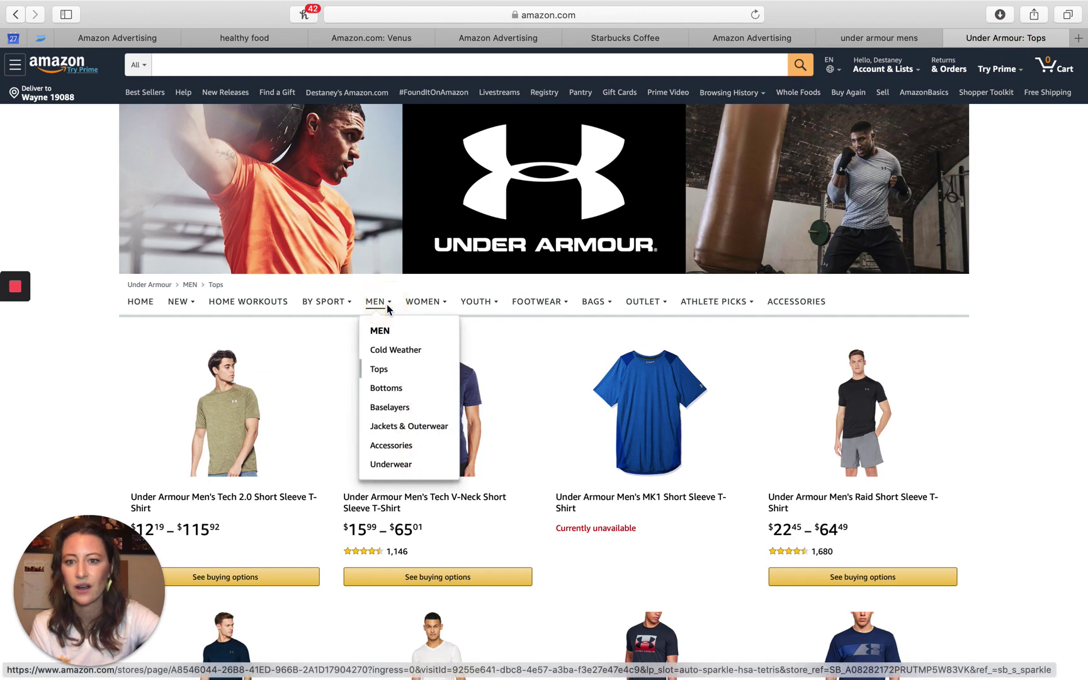
{"action": "left_click", "coordinate": [403, 369]}
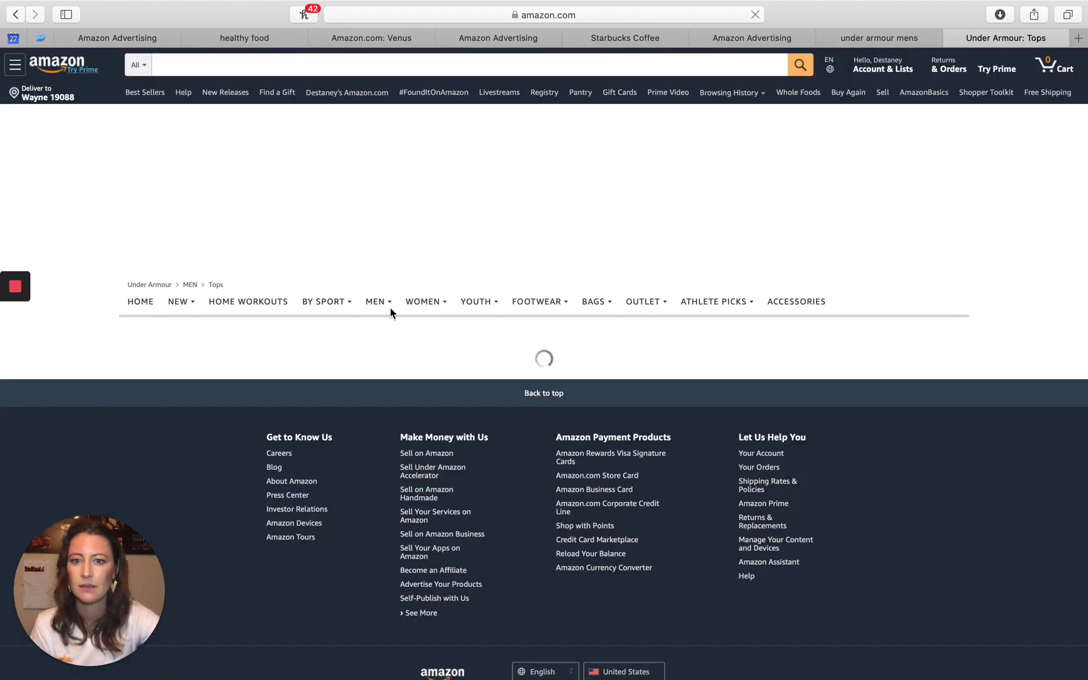
{"action": "scroll", "coordinate": [531, 291], "scroll_direction": "down", "scroll_amount": 5}
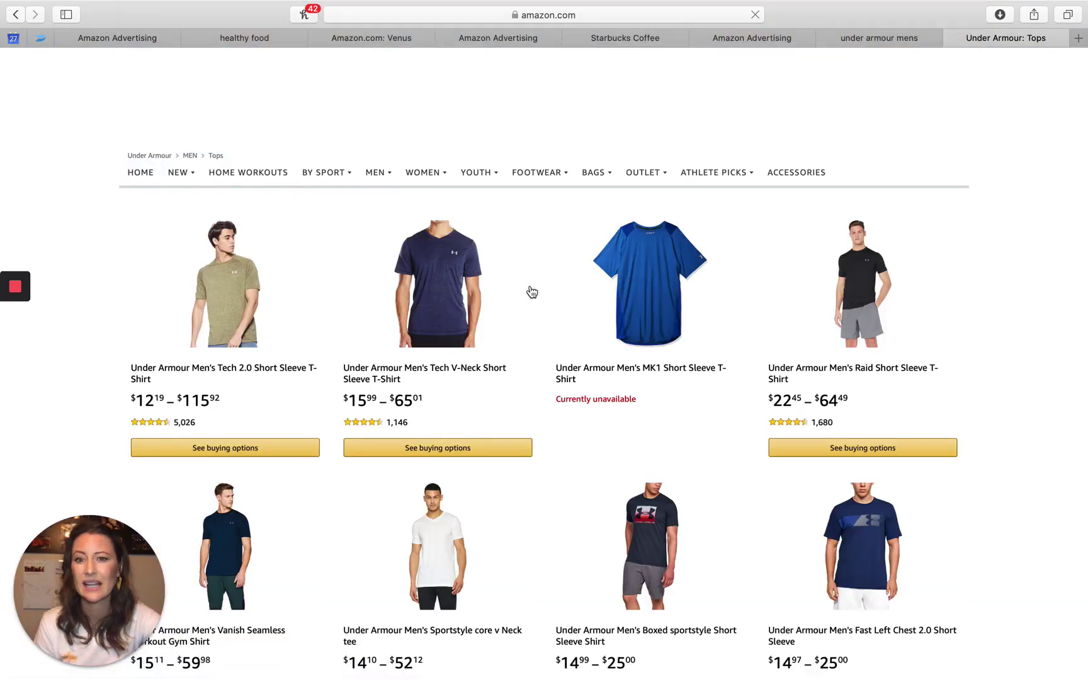
- Follow the NOKA sponsored ad from the healthy food results, then return to the campaign setup
{"action": "left_click", "coordinate": [245, 42]}
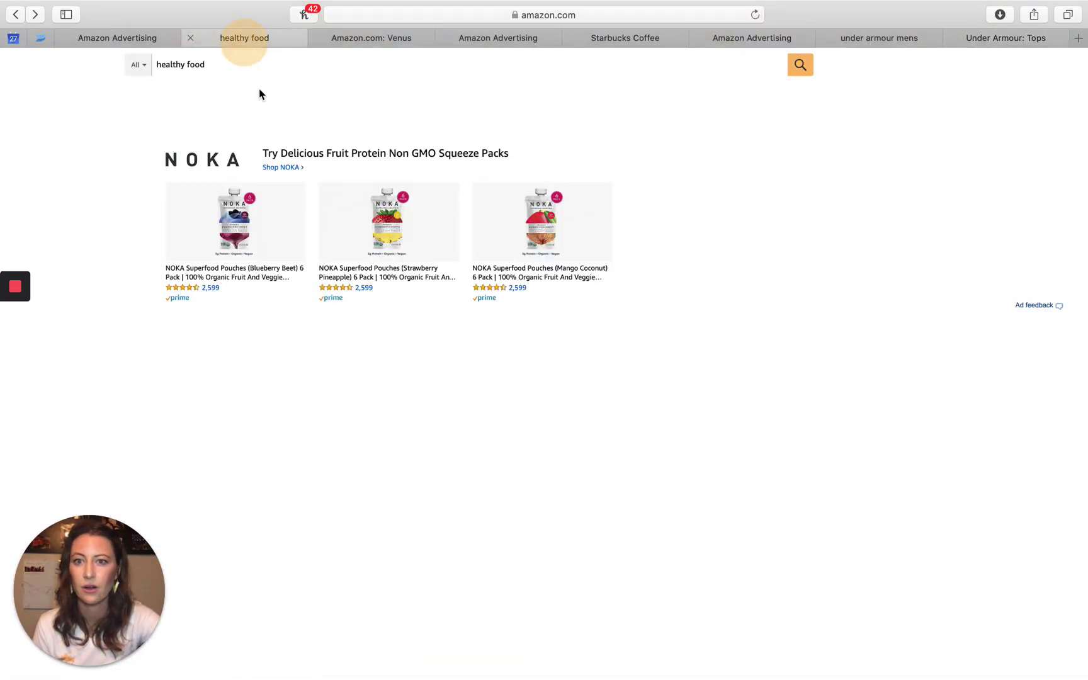
{"action": "left_click", "coordinate": [287, 168]}
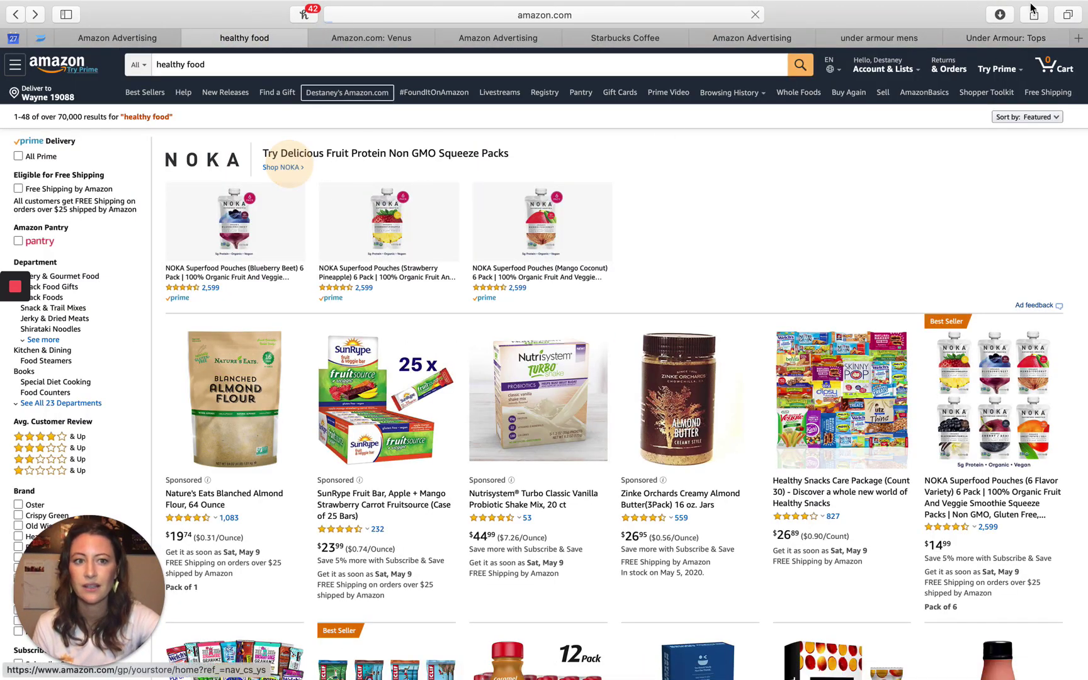
{"action": "left_click", "coordinate": [1033, 38]}
{"action": "scroll", "coordinate": [599, 305], "scroll_direction": "down", "scroll_amount": 7}
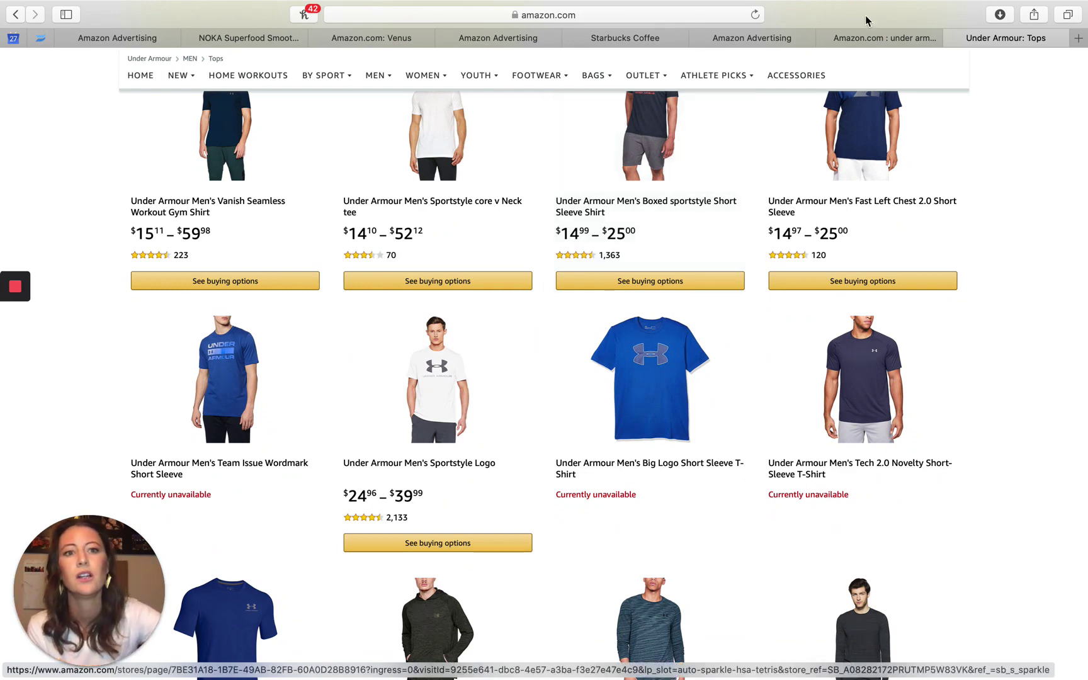
{"action": "left_click", "coordinate": [763, 36]}
{"action": "scroll", "coordinate": [441, 302], "scroll_direction": "down", "scroll_amount": 1}
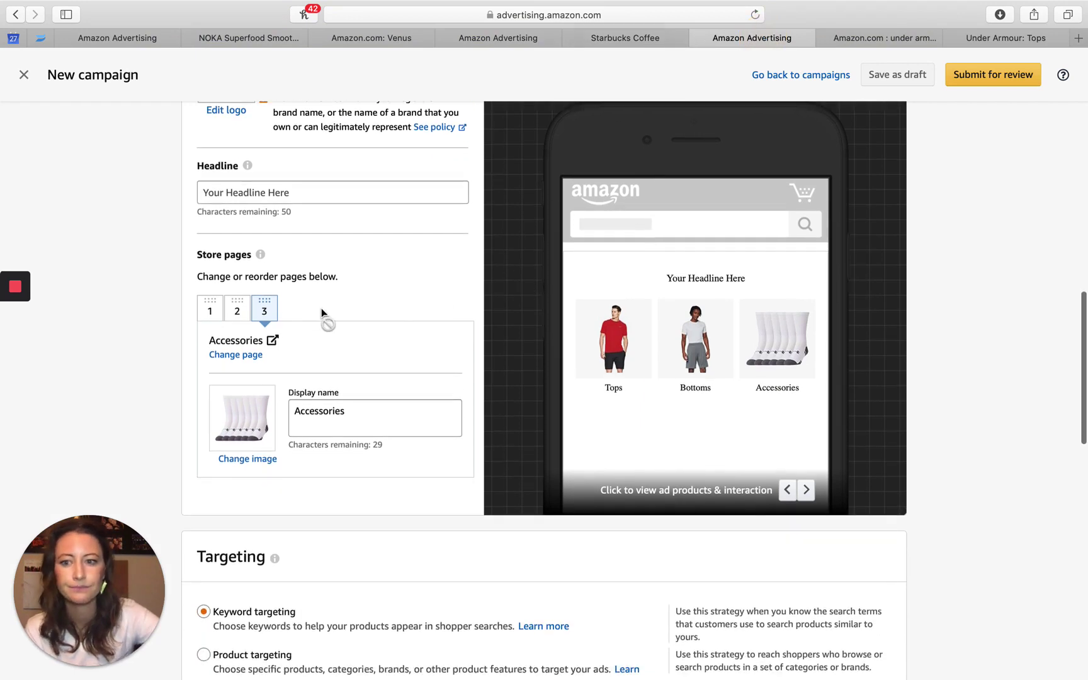
{"action": "scroll", "coordinate": [391, 352], "scroll_direction": "down", "scroll_amount": 1}
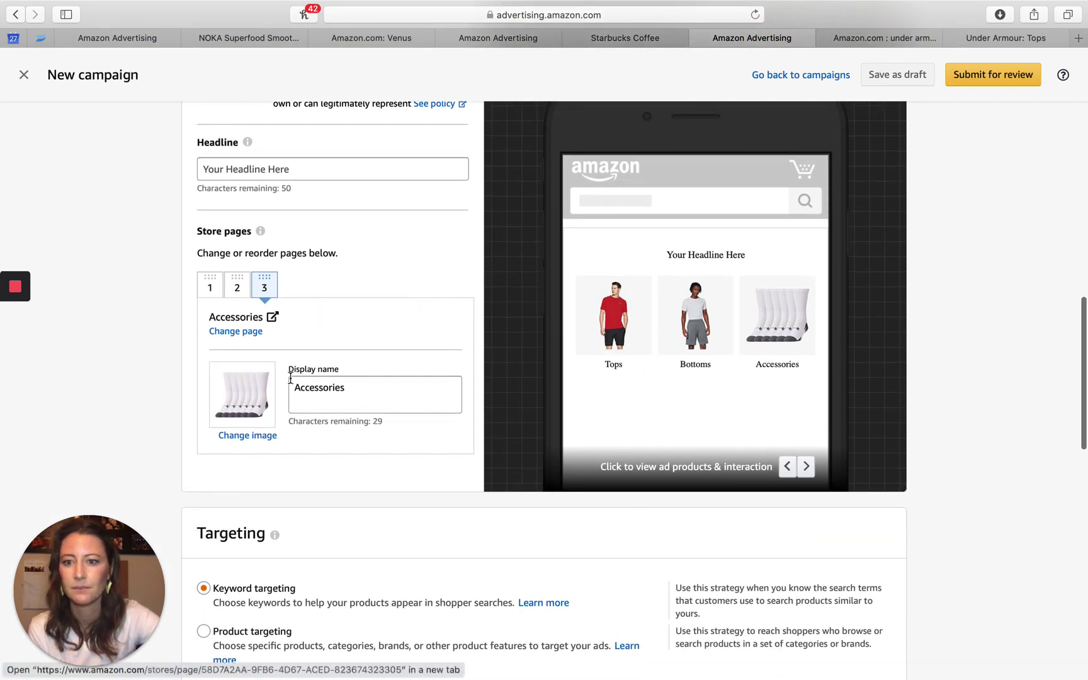
{"action": "left_click", "coordinate": [311, 177]}
{"action": "scroll", "coordinate": [333, 189], "scroll_direction": "up", "scroll_amount": 1}
{"action": "scroll", "coordinate": [332, 195], "scroll_direction": "up", "scroll_amount": 2}
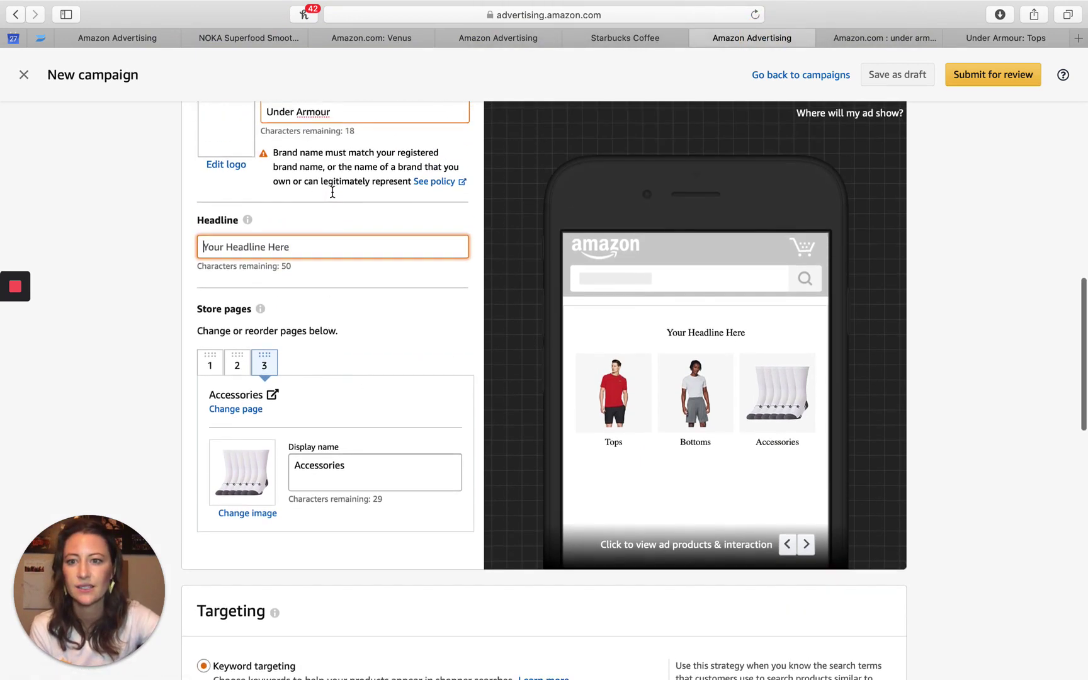
{"action": "scroll", "coordinate": [328, 314], "scroll_direction": "up", "scroll_amount": 1}
{"action": "scroll", "coordinate": [275, 296], "scroll_direction": "down", "scroll_amount": 10}
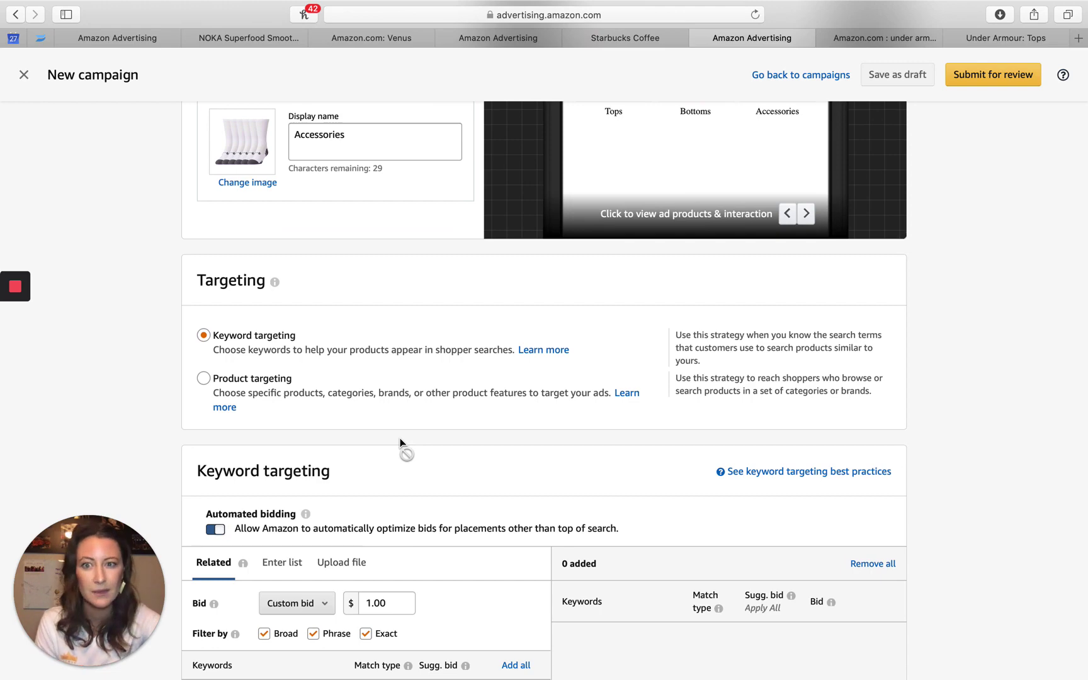
{"action": "scroll", "coordinate": [425, 376], "scroll_direction": "up", "scroll_amount": 3}
{"action": "scroll", "coordinate": [425, 374], "scroll_direction": "down", "scroll_amount": 3}
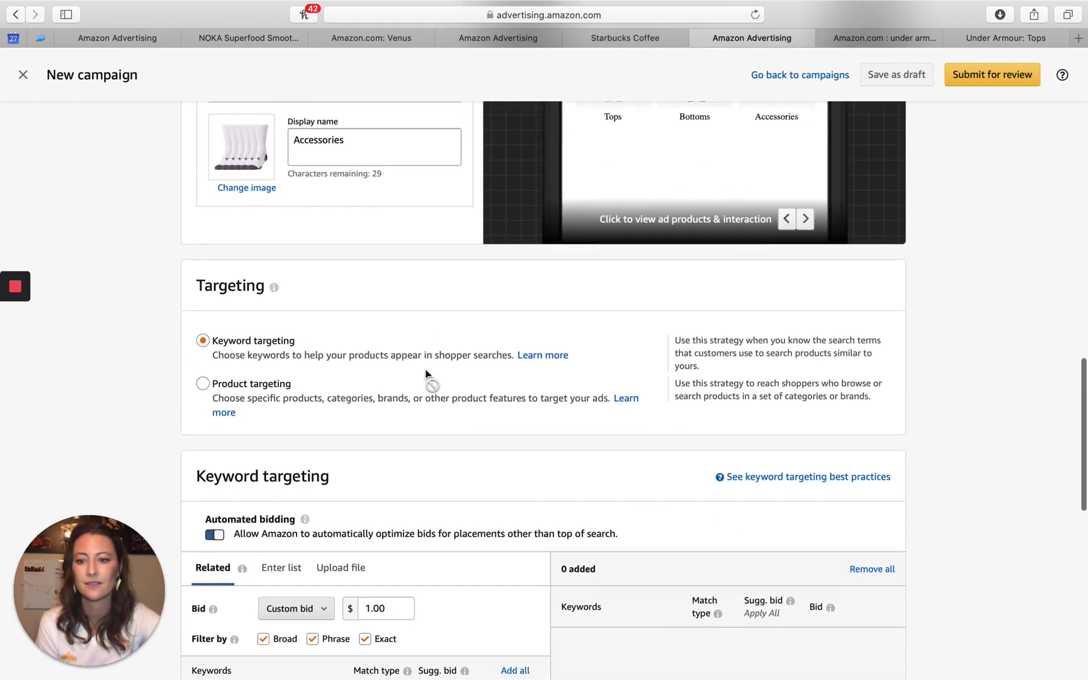
{"action": "scroll", "coordinate": [337, 451], "scroll_direction": "up", "scroll_amount": 7}
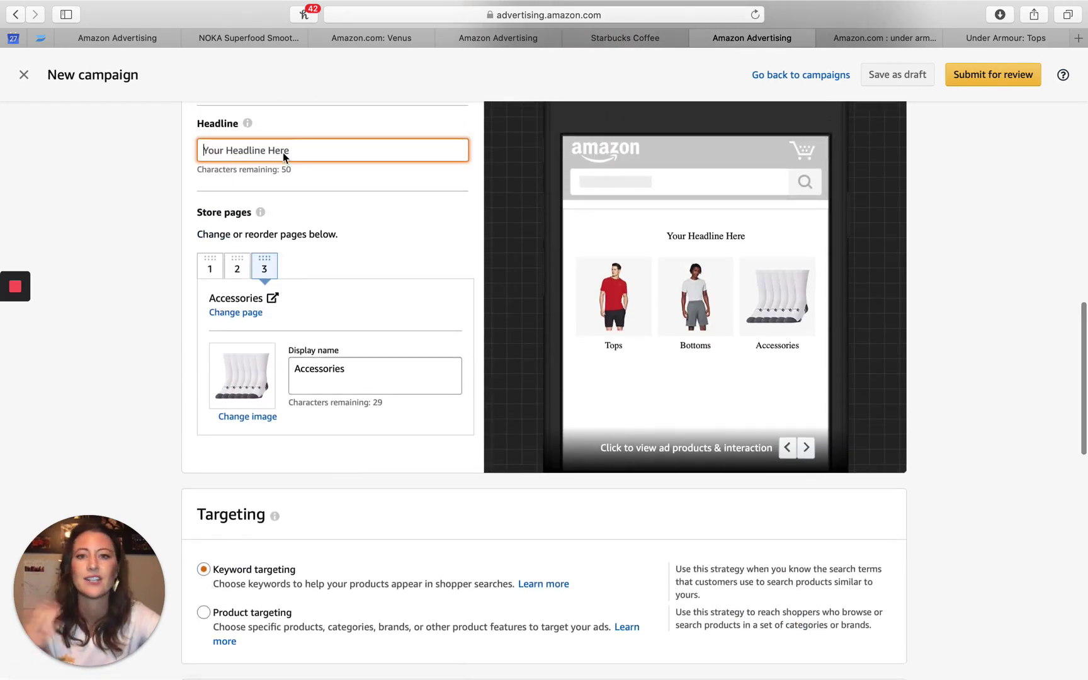
{"action": "scroll", "coordinate": [285, 170], "scroll_direction": "down", "scroll_amount": 6}
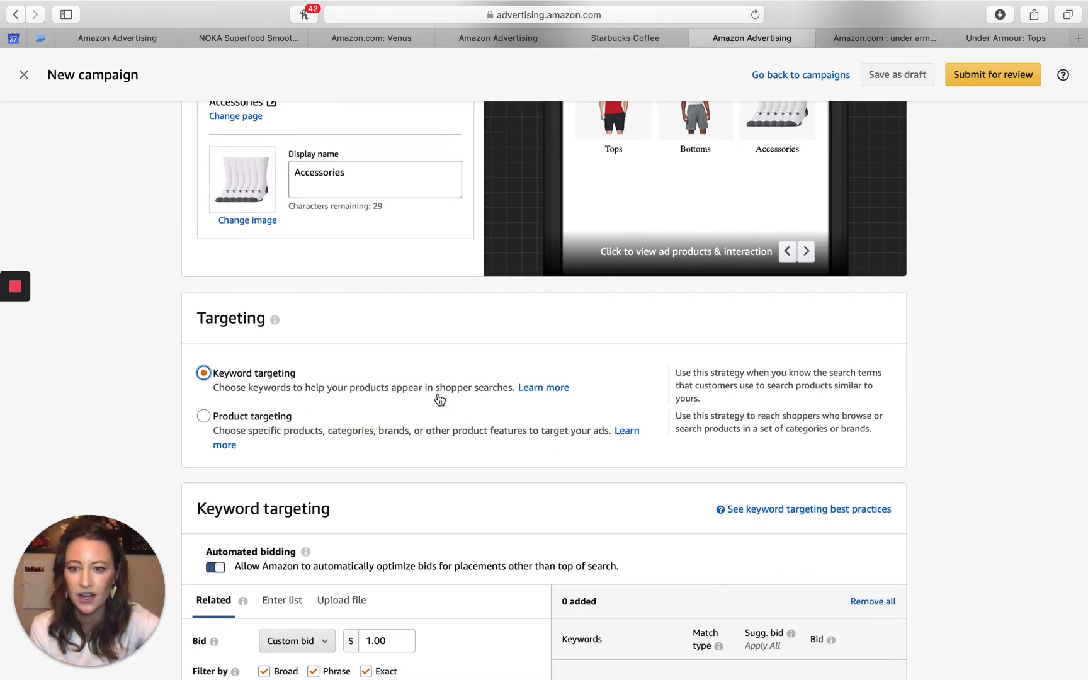
{"action": "scroll", "coordinate": [439, 396], "scroll_direction": "down", "scroll_amount": 7}
{"action": "scroll", "coordinate": [587, 253], "scroll_direction": "up", "scroll_amount": 14}
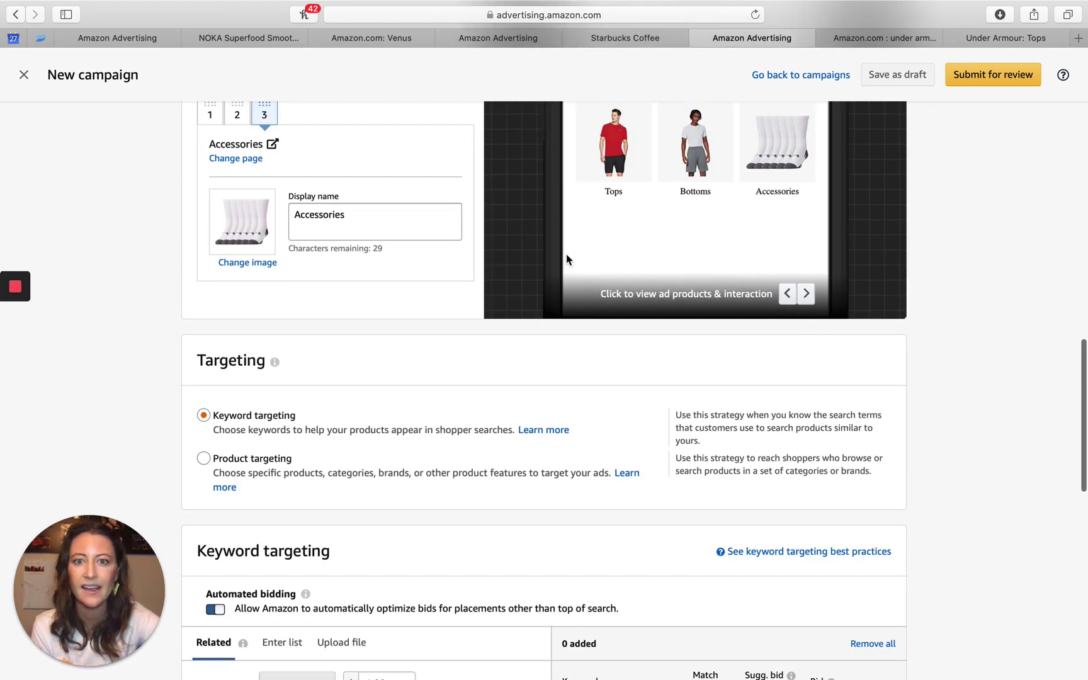
{"action": "scroll", "coordinate": [399, 226], "scroll_direction": "up", "scroll_amount": 2}
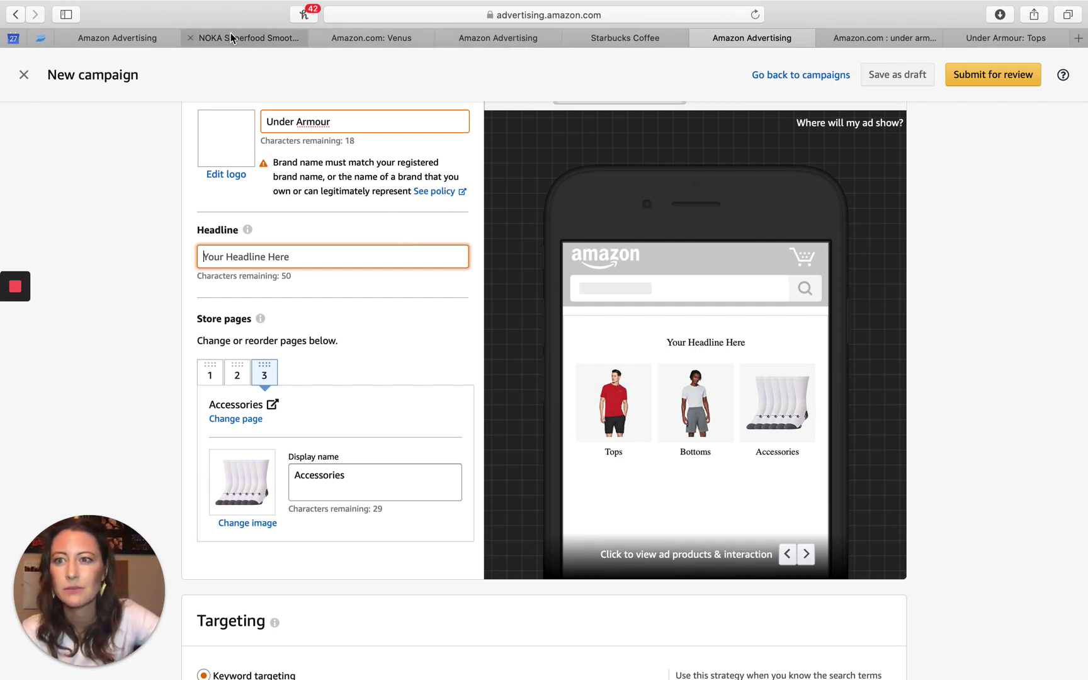
{"action": "scroll", "coordinate": [664, 129], "scroll_direction": "up", "scroll_amount": 3}
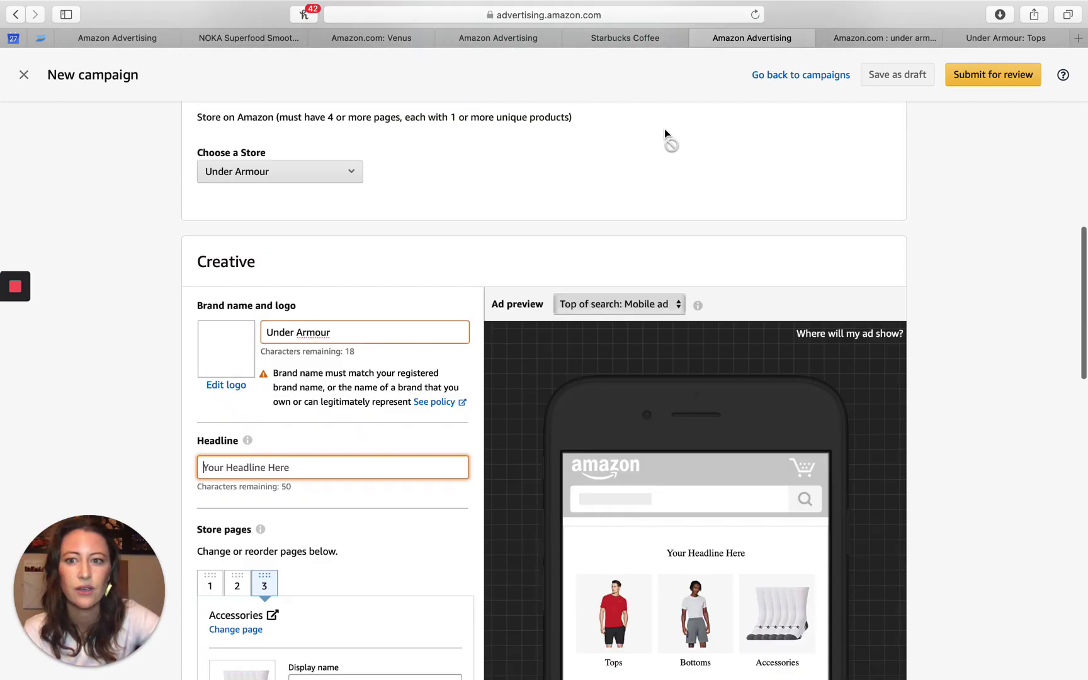
{"action": "scroll", "coordinate": [664, 128], "scroll_direction": "up", "scroll_amount": 4}
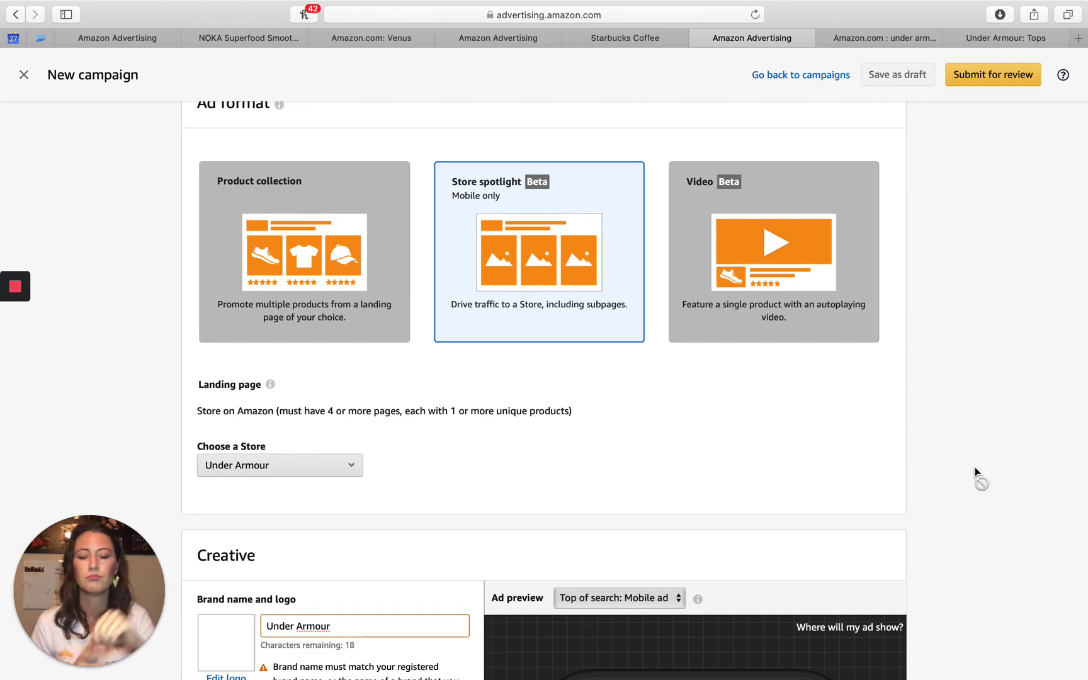
- Check the sponsored 'Shop the UA Brand Store' card among related brands in the under armour results
{"action": "left_click", "coordinate": [874, 39]}
{"action": "scroll", "coordinate": [503, 498], "scroll_direction": "down", "scroll_amount": 20}
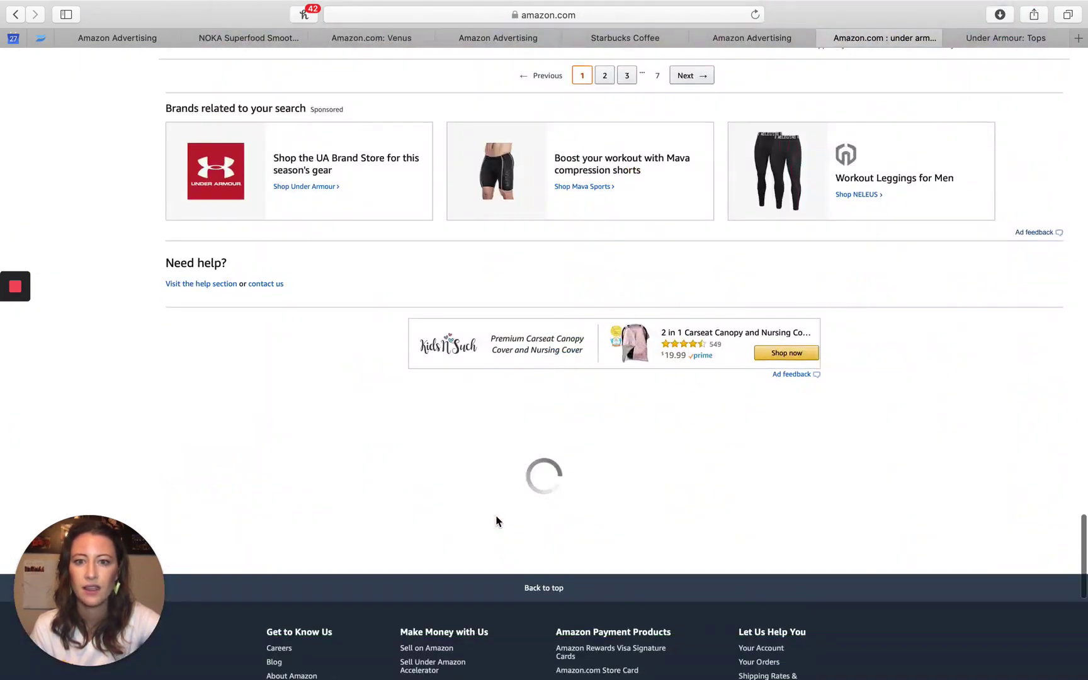
{"action": "scroll", "coordinate": [586, 200], "scroll_direction": "up", "scroll_amount": 2}
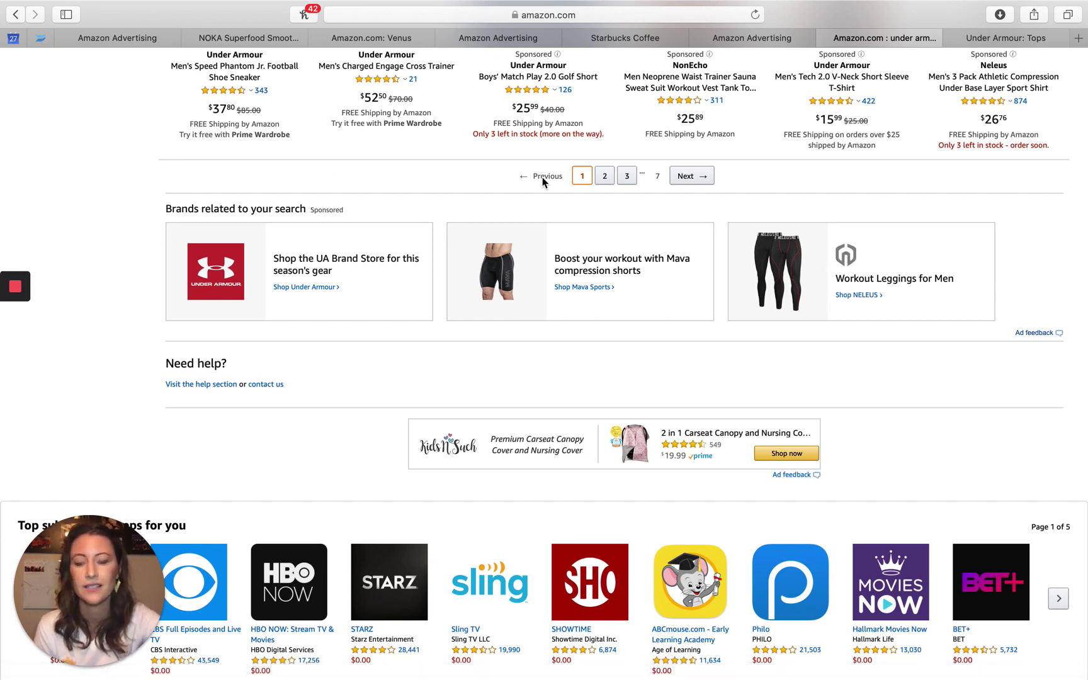
{"action": "left_click", "coordinate": [742, 38]}
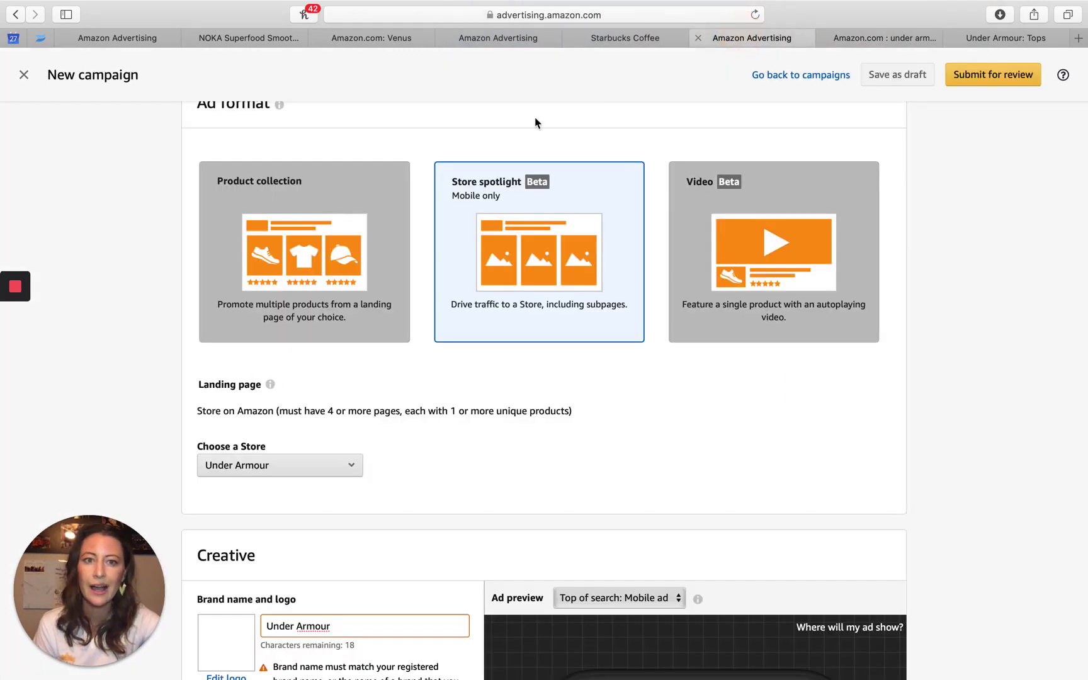
{"action": "scroll", "coordinate": [519, 123], "scroll_direction": "up", "scroll_amount": 3}
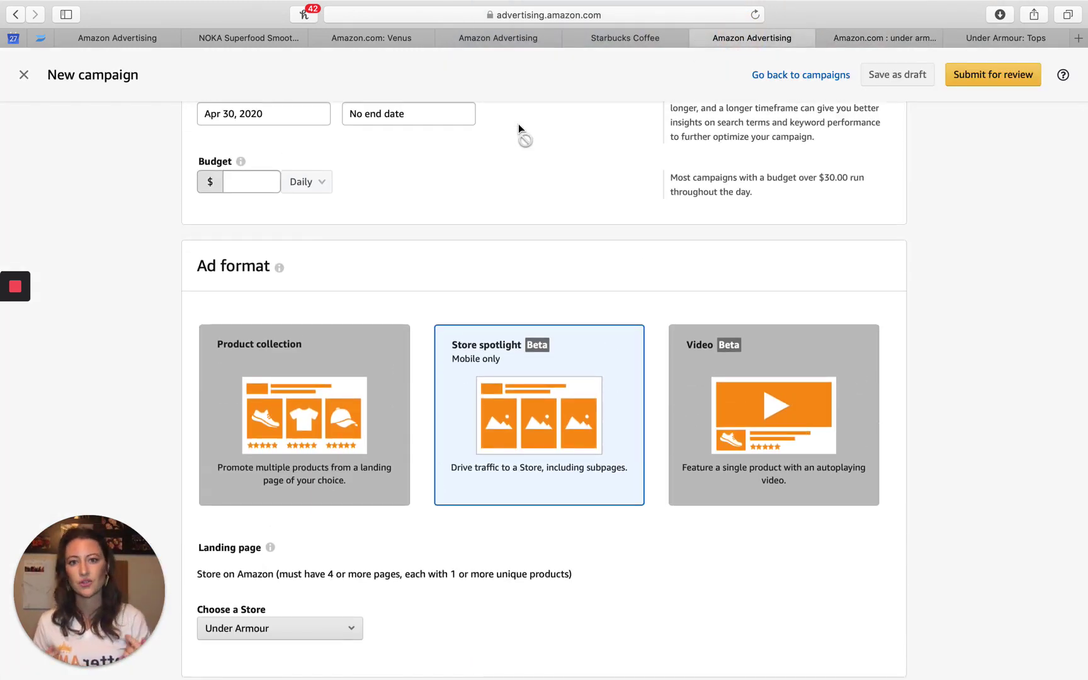